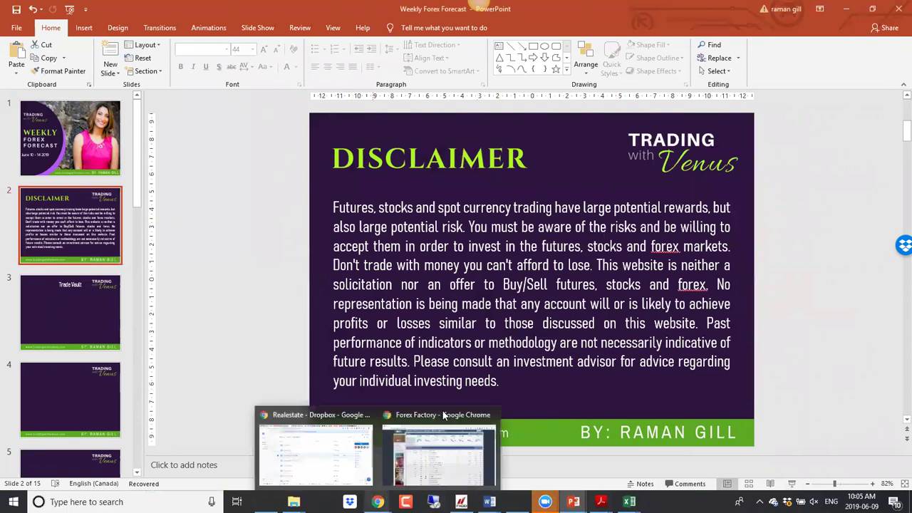
Step: Switch to the Forex Factory page in Chrome and examine this week's calendar events from Sunday Jun 9 through Tuesday Jun 11
click(441, 408)
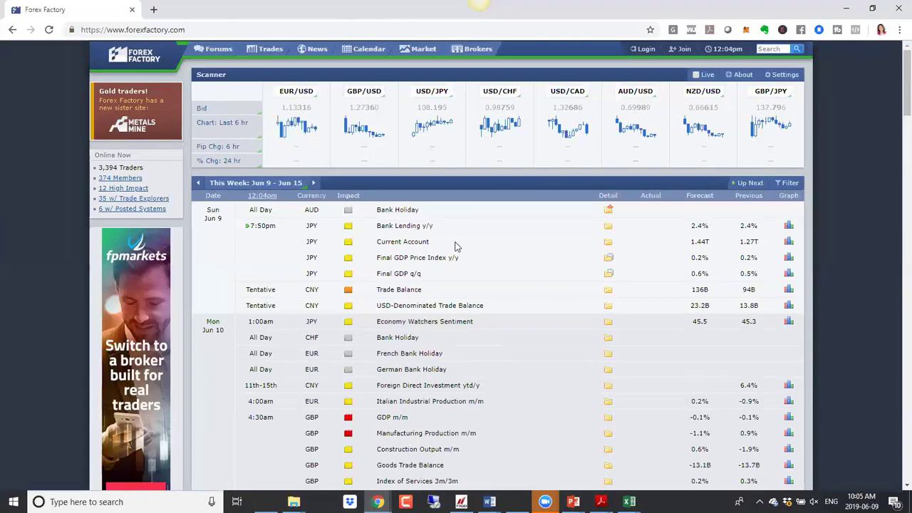
scroll(410, 227, down, 1)
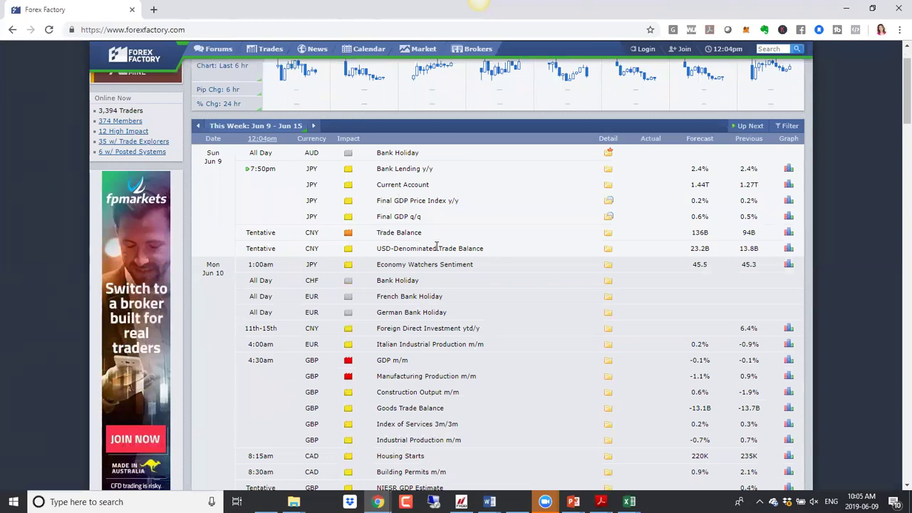
scroll(437, 246, down, 1)
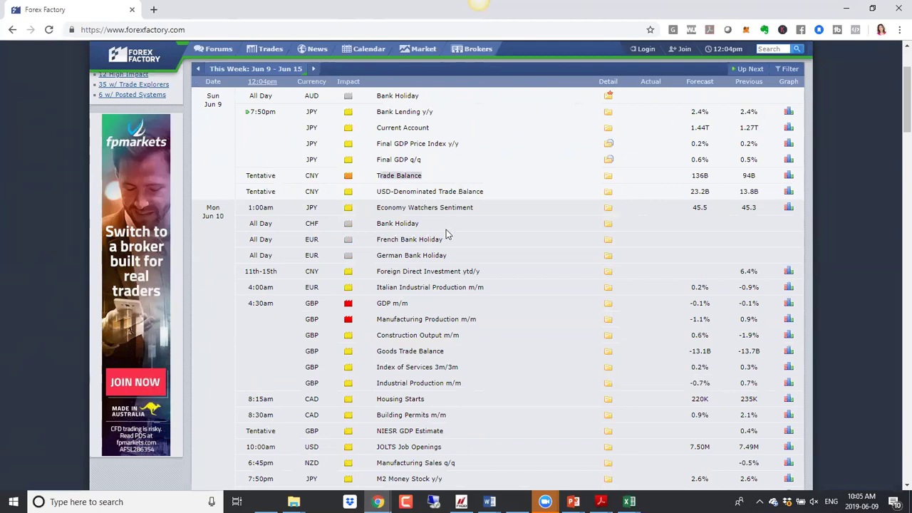
scroll(447, 235, down, 1)
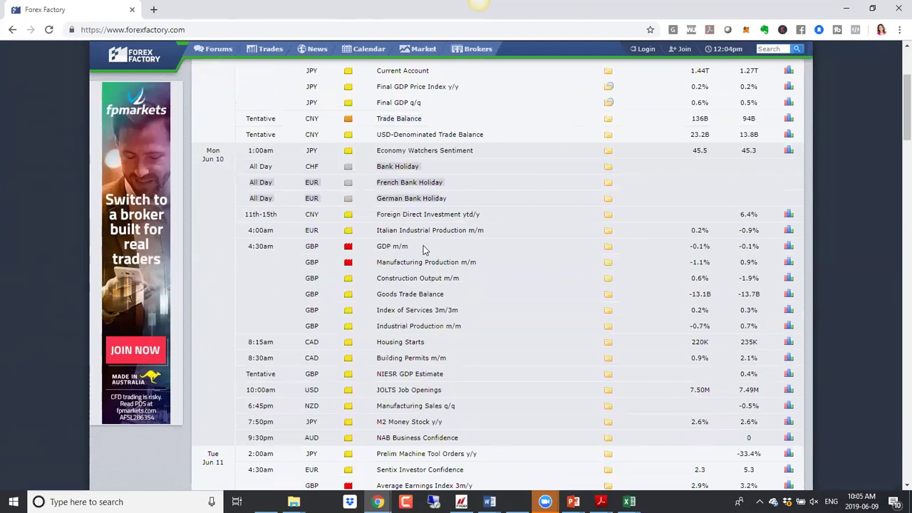
scroll(423, 249, down, 1)
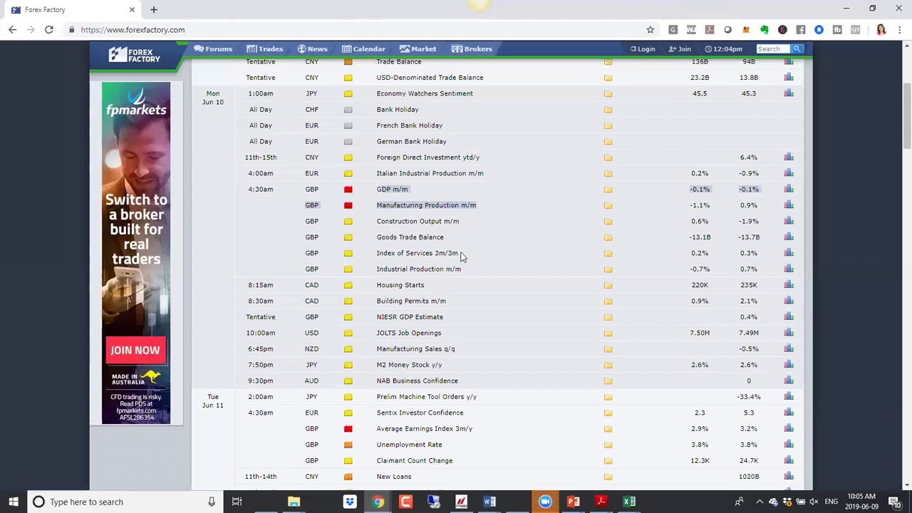
scroll(461, 256, down, 1)
scroll(461, 257, down, 2)
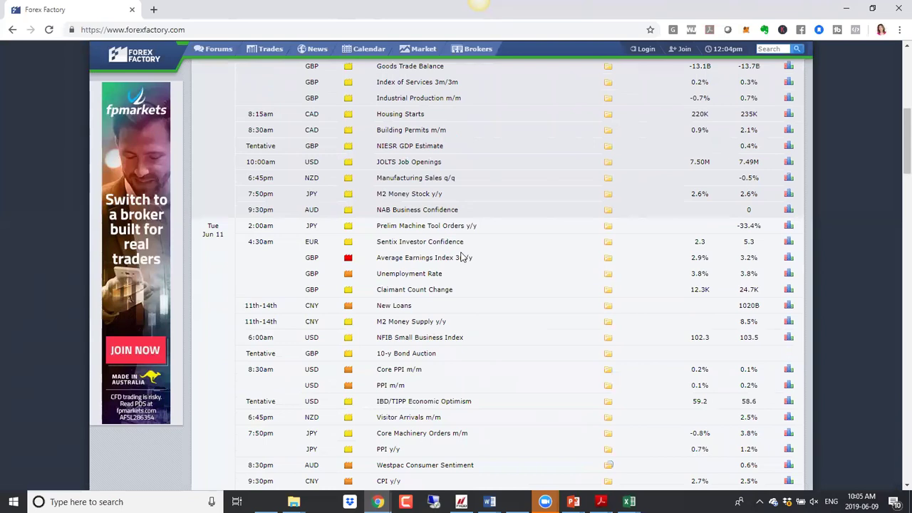
scroll(461, 256, up, 2)
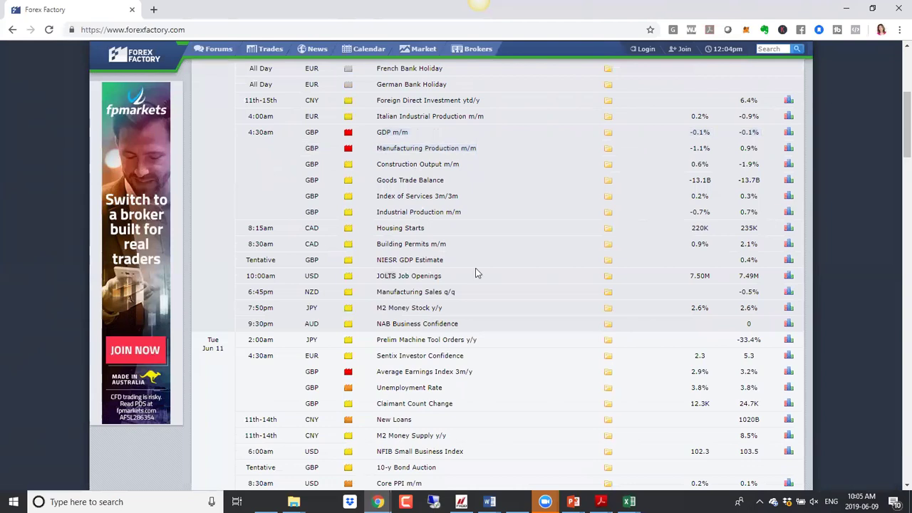
scroll(459, 306, down, 1)
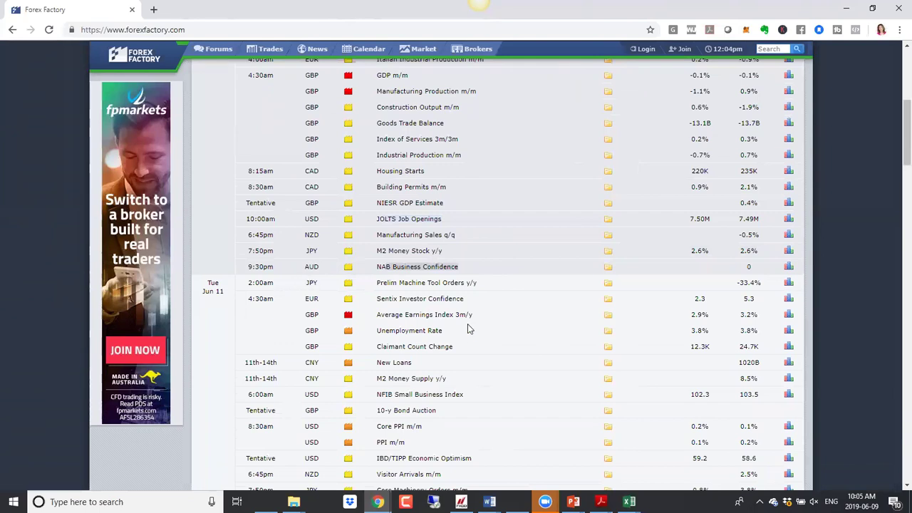
scroll(469, 328, down, 1)
scroll(468, 329, down, 1)
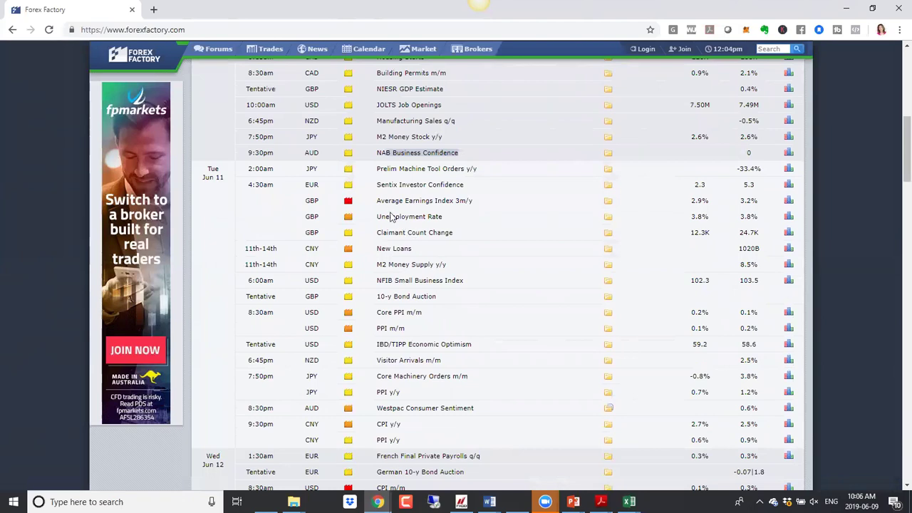
Step: Highlight Tuesday's GBP events from Average Earnings Index through Claimant Count Change, then highlight the AUD Westpac Consumer Sentiment event
drag(417, 197, 487, 238)
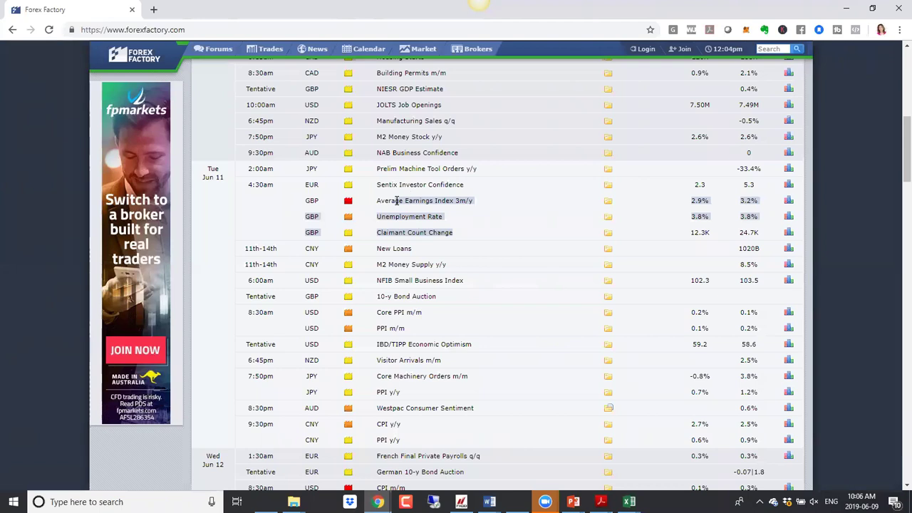
shift+click(396, 200)
scroll(404, 218, down, 3)
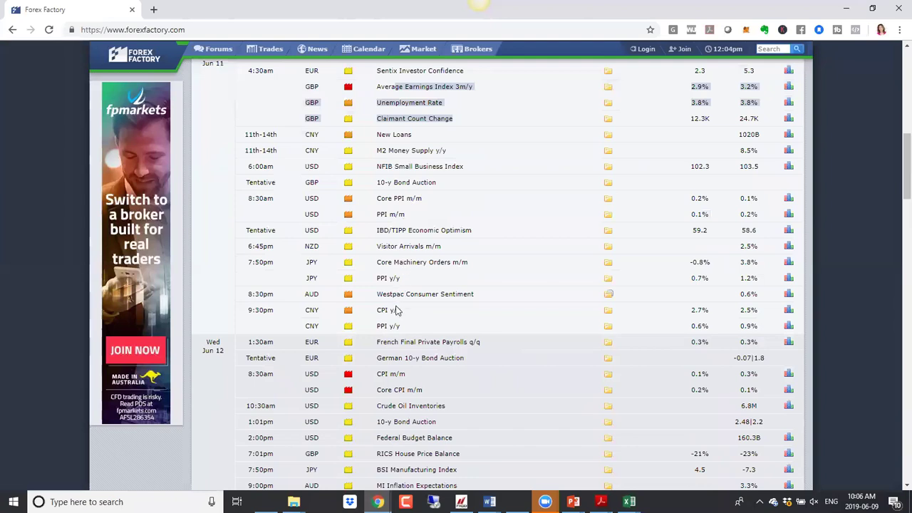
click(423, 293)
drag(423, 294, 472, 293)
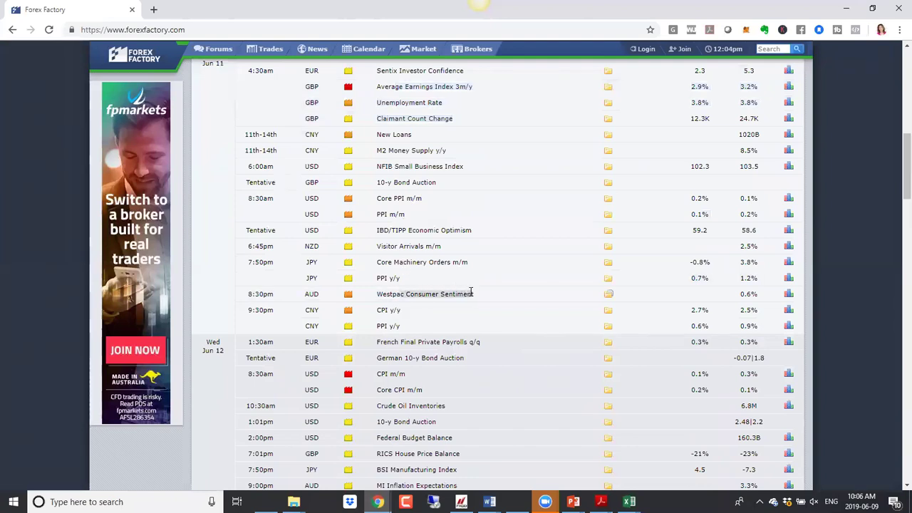
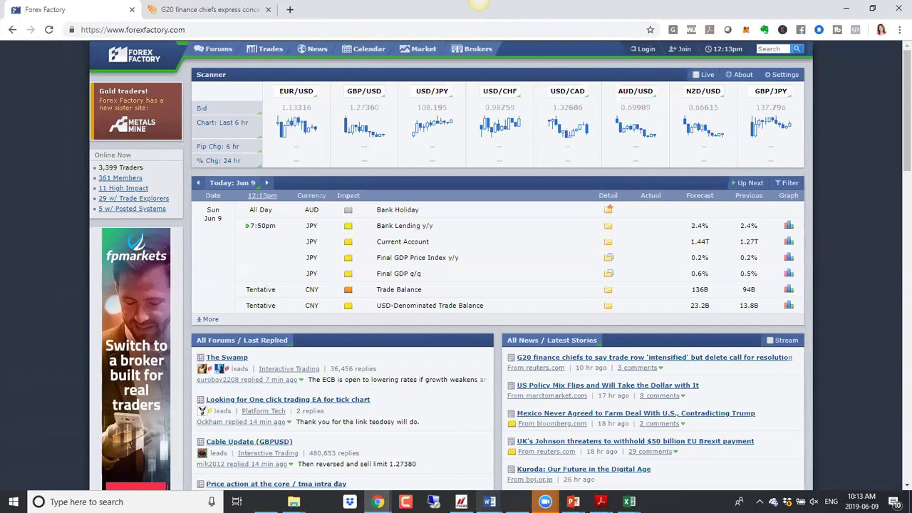
Step: Switch to the MetaTrader 4 window and show the EURUSD chart on the weekly timeframe
click(461, 501)
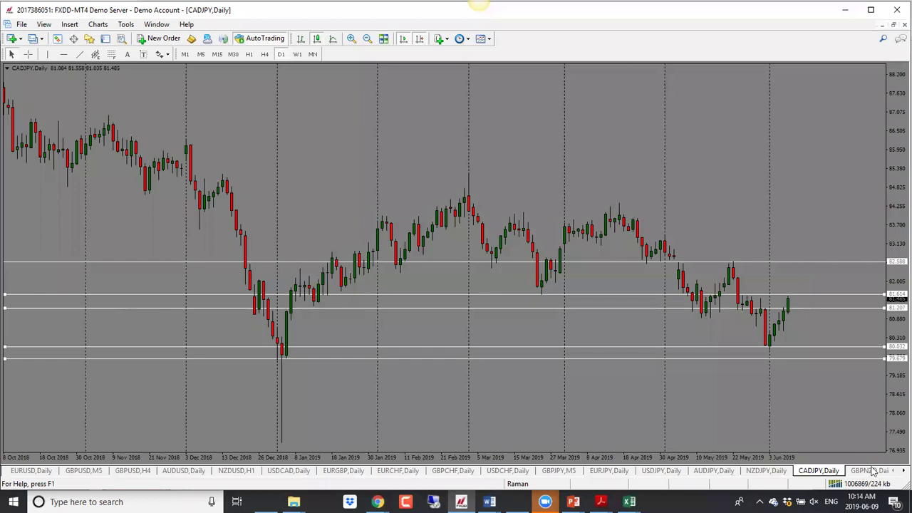
click(30, 471)
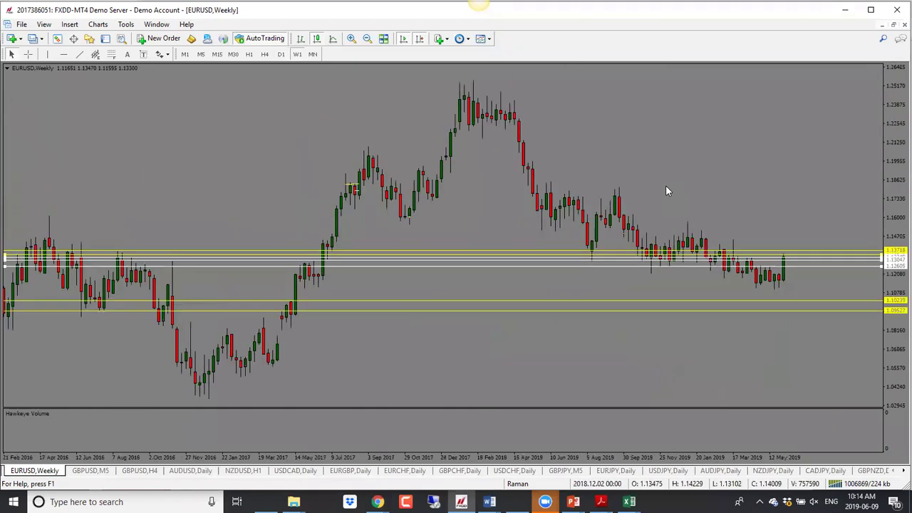
click(536, 304)
Step: Set EURUSD white levels at 1.14552 and 1.11031 and yellow levels at 1.13464 and 1.12613, and mark the expected price move in red
drag(822, 266, 817, 383)
drag(814, 255, 808, 363)
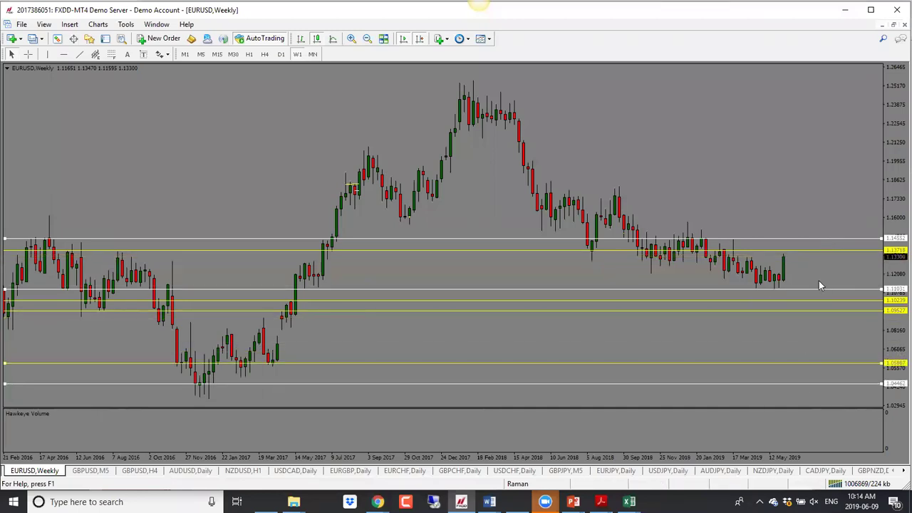
drag(821, 253, 821, 258)
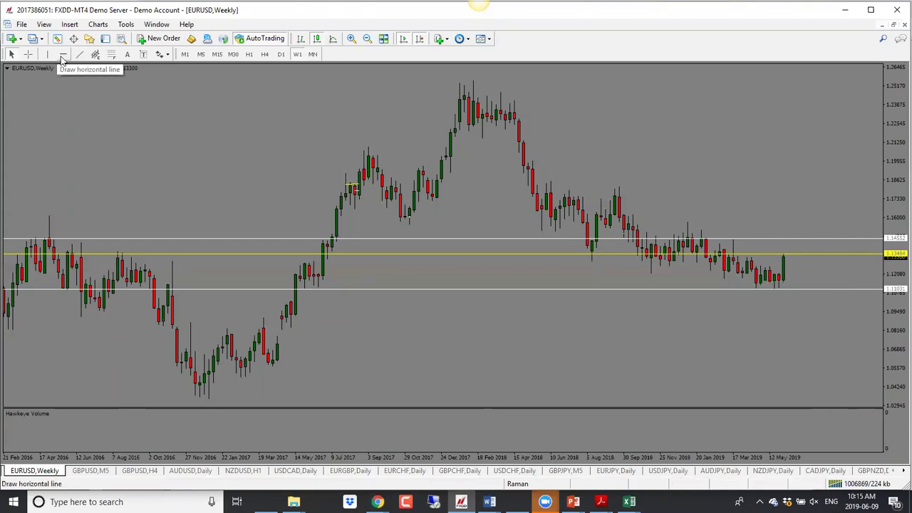
click(777, 267)
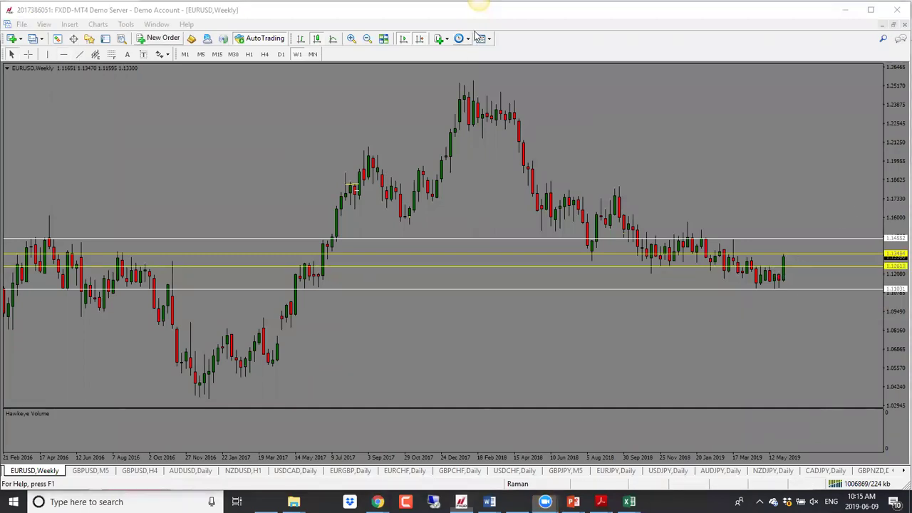
drag(791, 266, 883, 265)
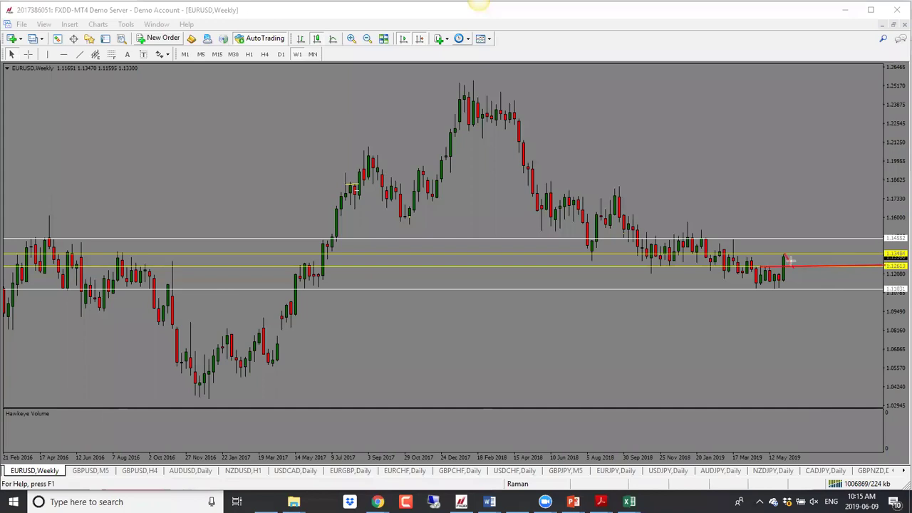
drag(792, 266, 796, 237)
Step: Open the GBPUSD M5 chart and change it to the weekly timeframe
click(104, 473)
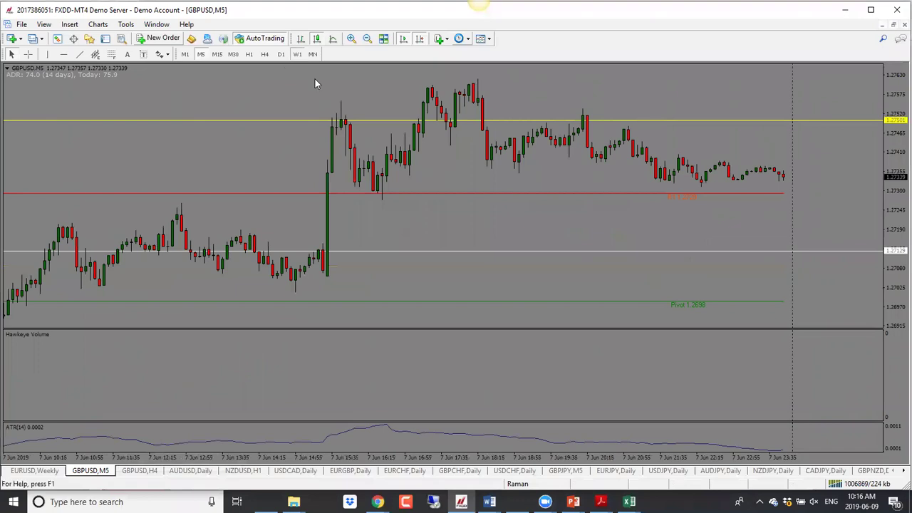
key(w)
key(1)
key(Return)
click(529, 304)
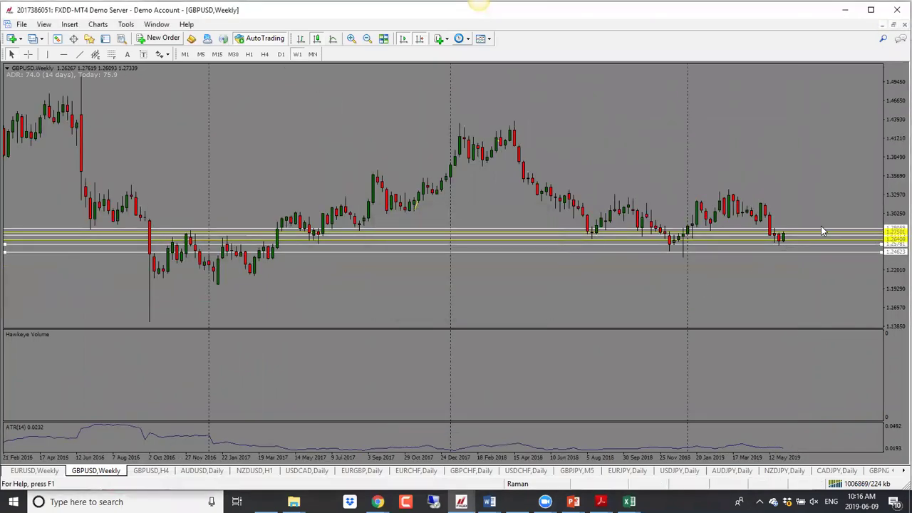
Step: Reposition the GBPUSD horizontal levels, with yellow lines at 1.30089 and 1.27770 and white lines at 1.28929 and 1.25521
mouse_move(821, 226)
mouse_down()
mouse_move(828, 215)
mouse_move(830, 222)
mouse_up()
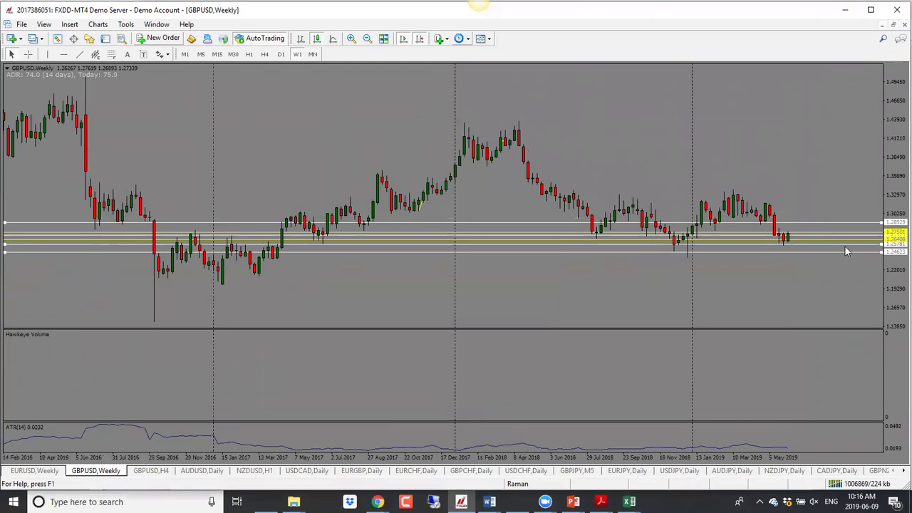
scroll(833, 245, down, 1)
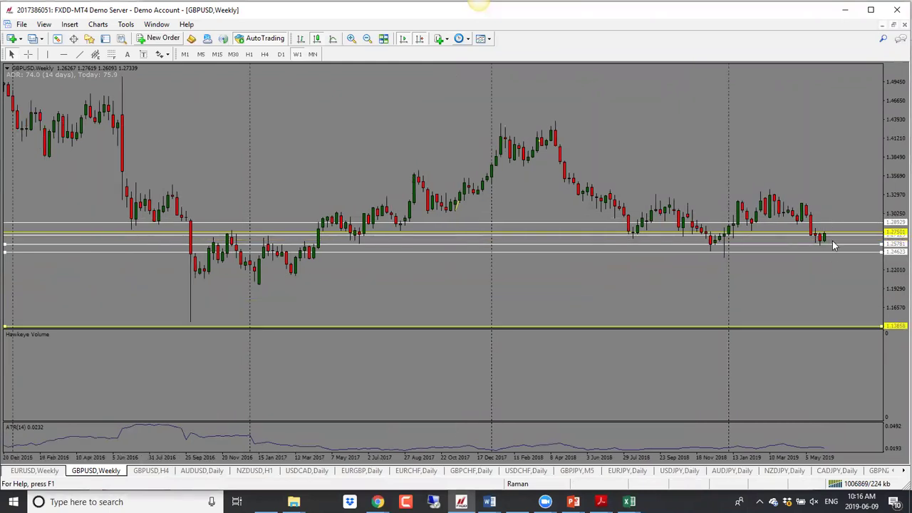
drag(834, 243, 835, 237)
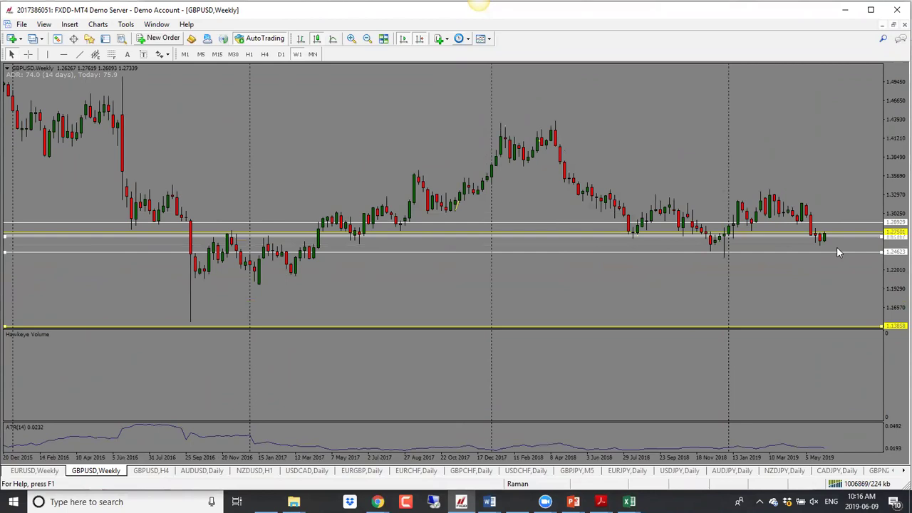
scroll(844, 251, down, 1)
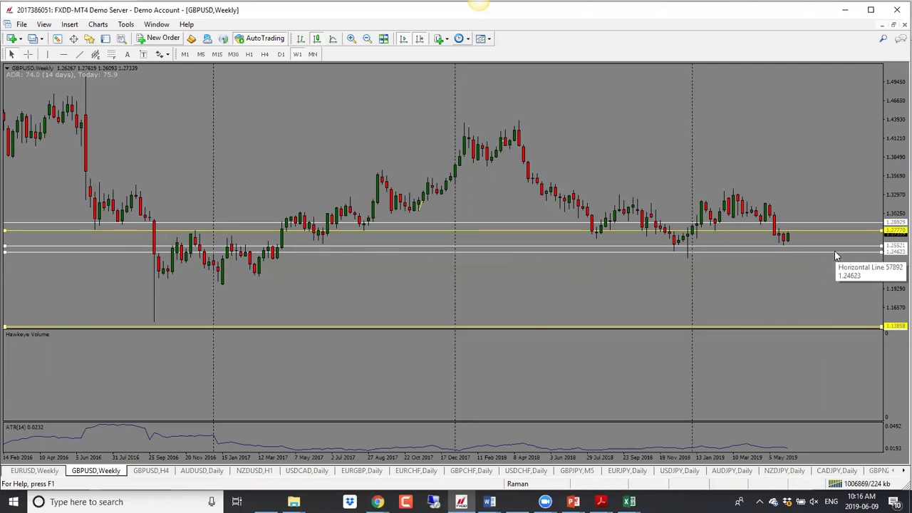
drag(845, 328, 830, 216)
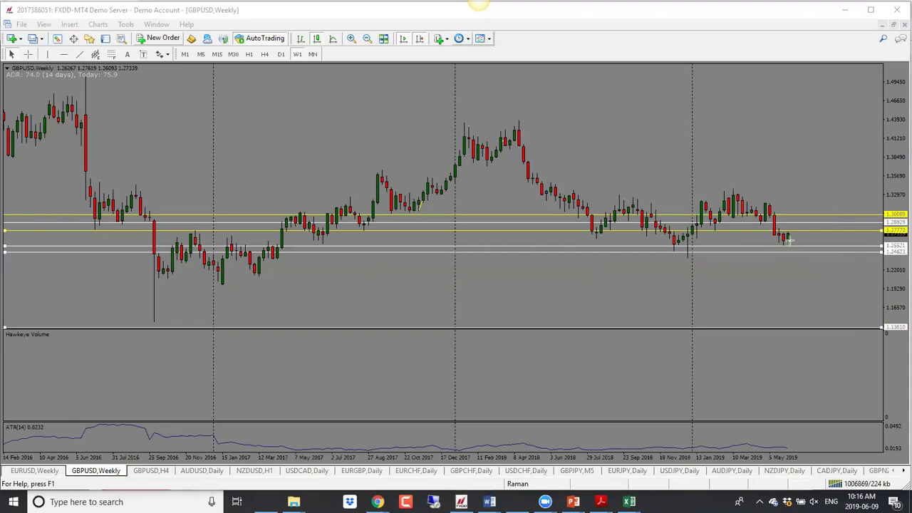
Step: Sketch the projected GBPUSD price path from the latest candle up toward the upper yellow level
drag(781, 233, 801, 244)
key(BackSpace)
drag(790, 238, 803, 217)
Step: Open the AUDUSD daily chart and change it to the weekly timeframe, dismissing the Hawkeye license message
click(188, 473)
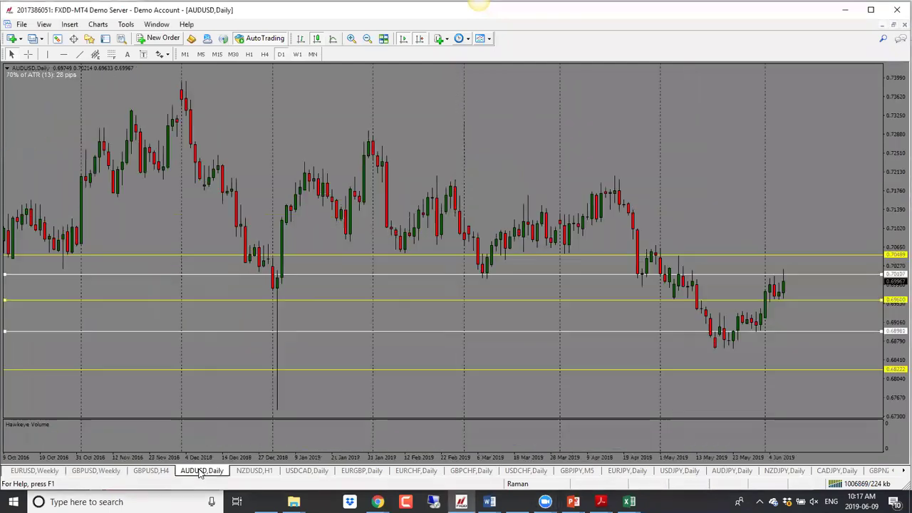
click(297, 54)
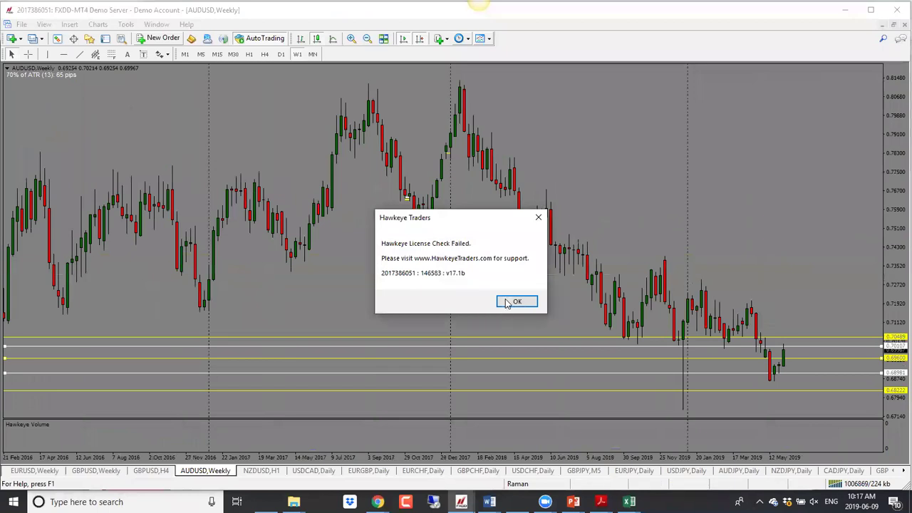
click(512, 302)
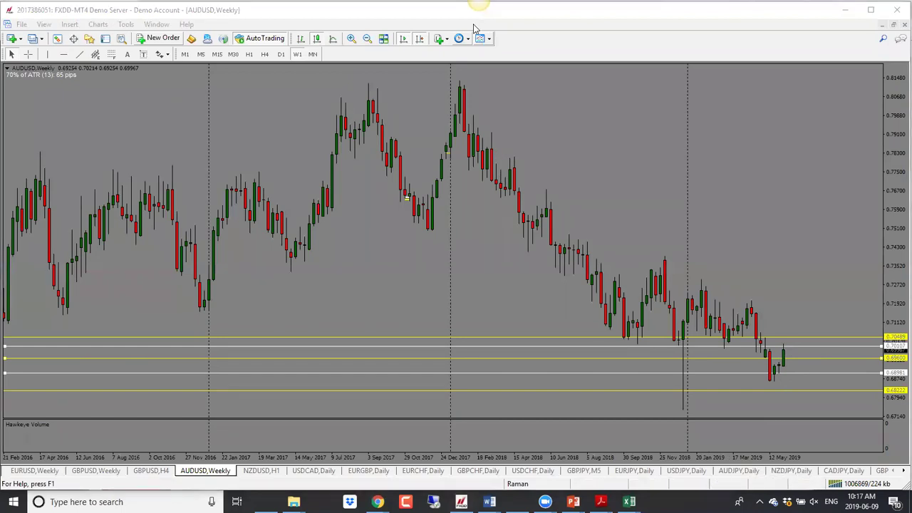
Step: Move the AUDUSD yellow levels to 0.71516 and 0.70744 and the lower white level to 0.68671
click(848, 389)
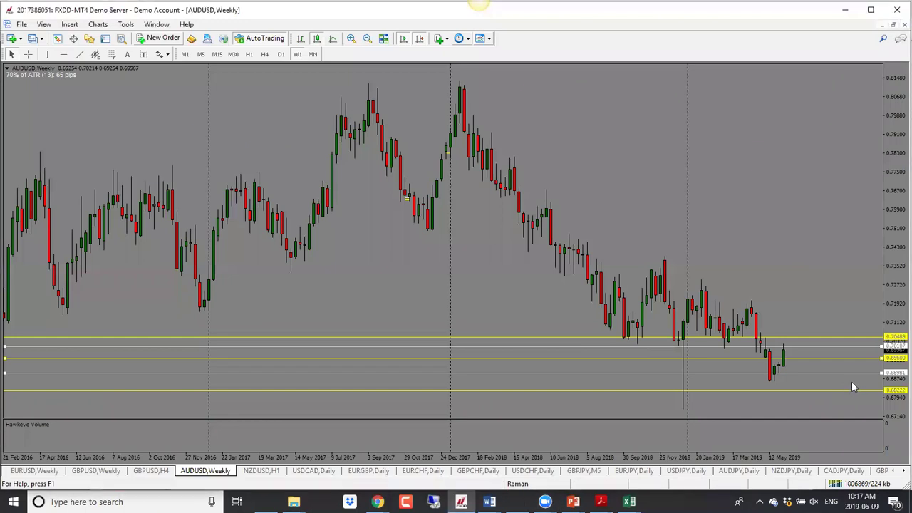
drag(857, 384, 867, 314)
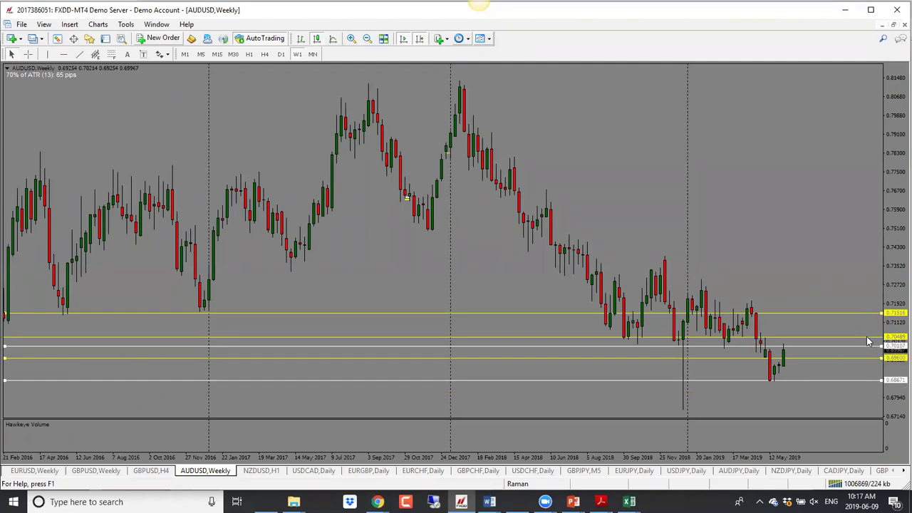
drag(867, 336, 866, 331)
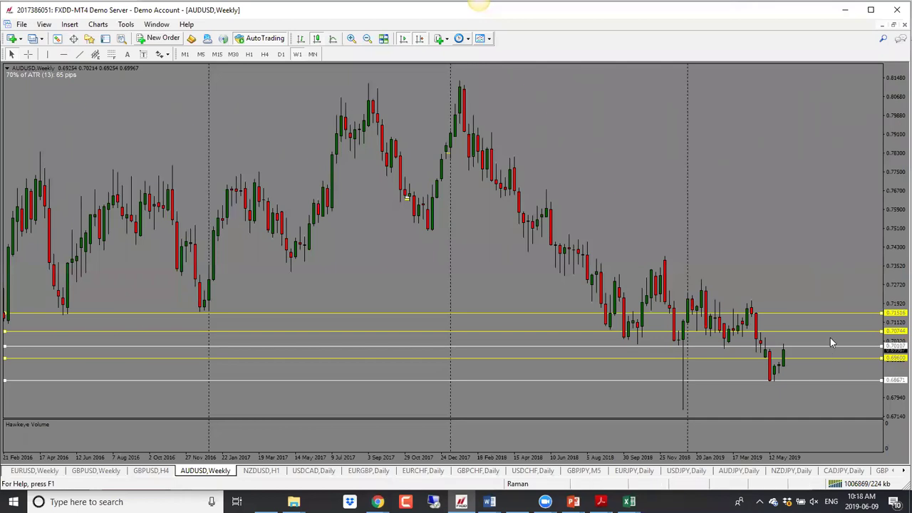
drag(834, 332, 834, 340)
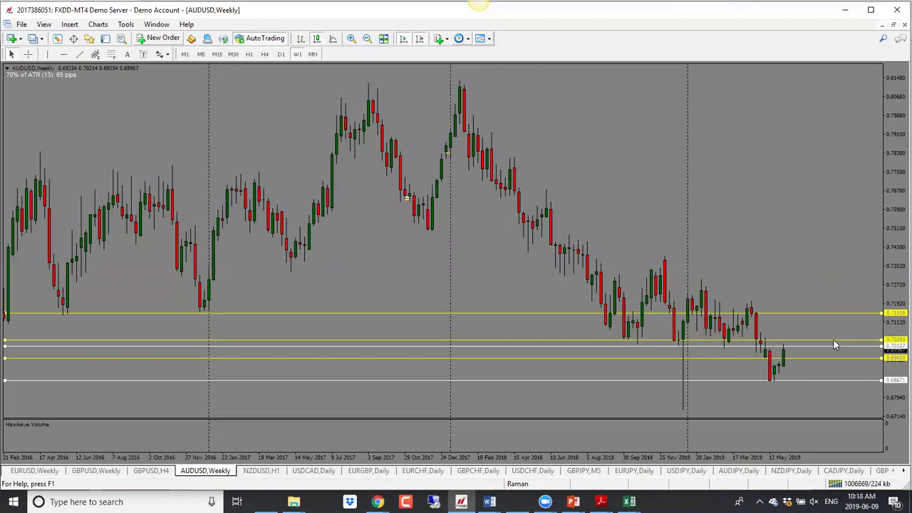
drag(834, 340, 835, 331)
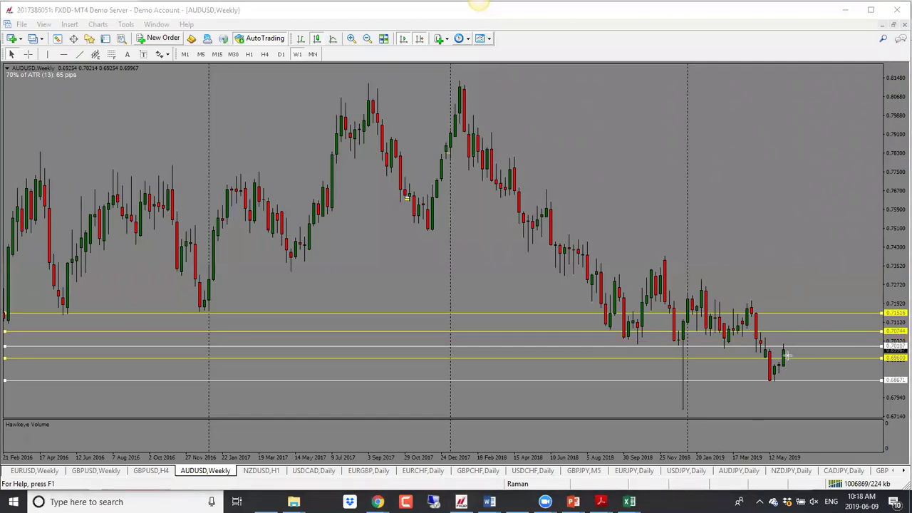
Step: Sketch the projected AUDUSD price path from the latest candle, clear it, and raise the upper white level to 0.70214
mouse_move(783, 349)
mouse_down()
mouse_move(800, 332)
mouse_move(811, 378)
mouse_up()
key(e)
click(857, 324)
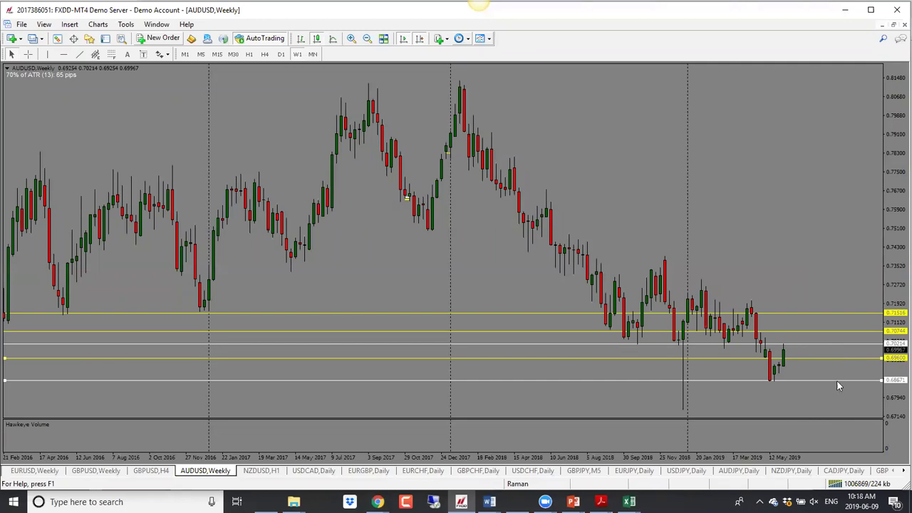
Step: Delete the 0.69600 yellow level from the AUDUSD weekly chart
double_click(801, 357)
key(Delete)
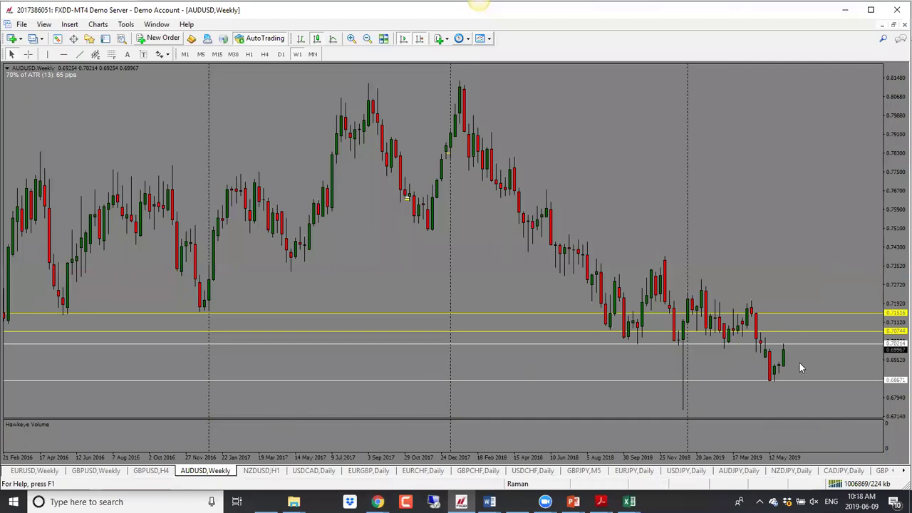
Step: Open the NZDUSD hourly chart and change it to the weekly timeframe, dismissing the Hawkeye license message
click(264, 471)
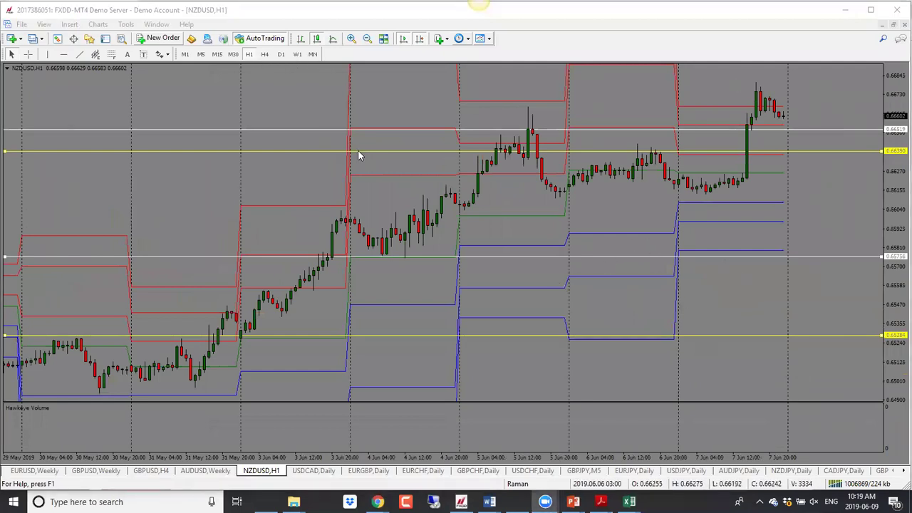
click(298, 61)
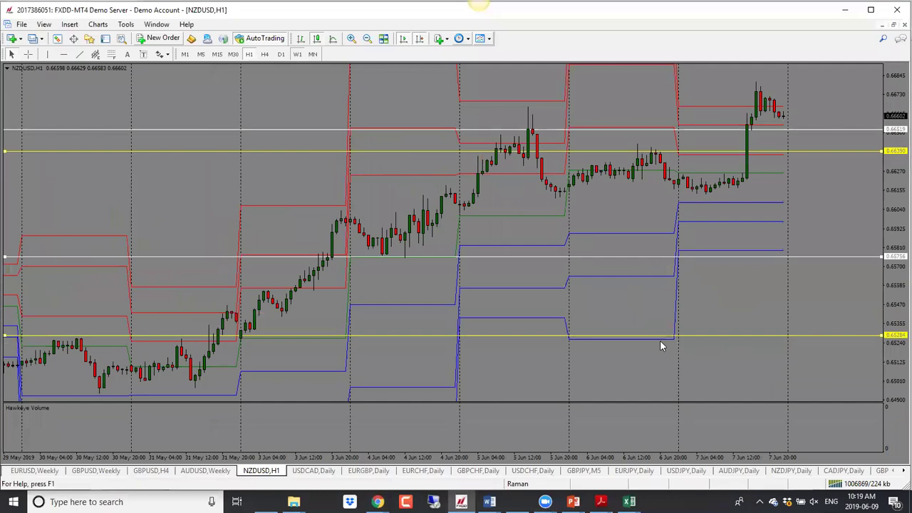
click(519, 302)
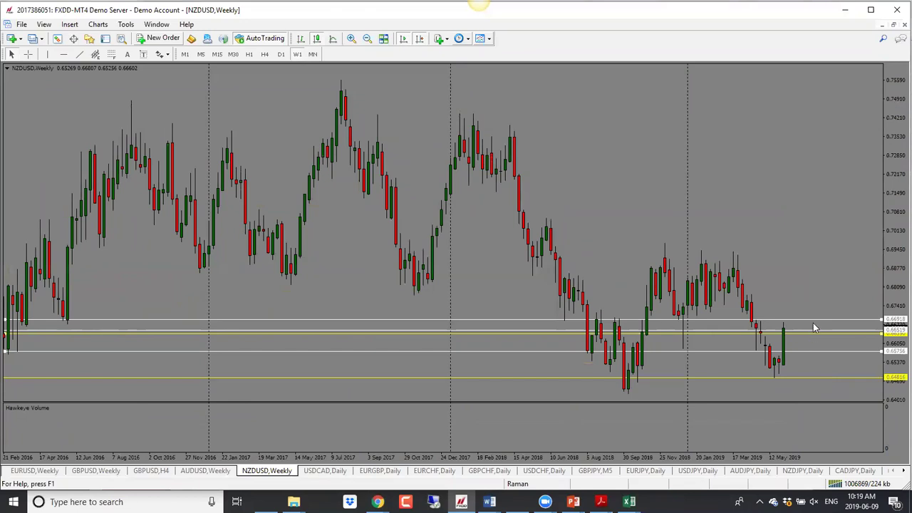
Step: Move the NZDUSD upper yellow level to 0.67845 and the middle white level to 0.66155, and delete the 0.65756 white level
drag(815, 333, 819, 299)
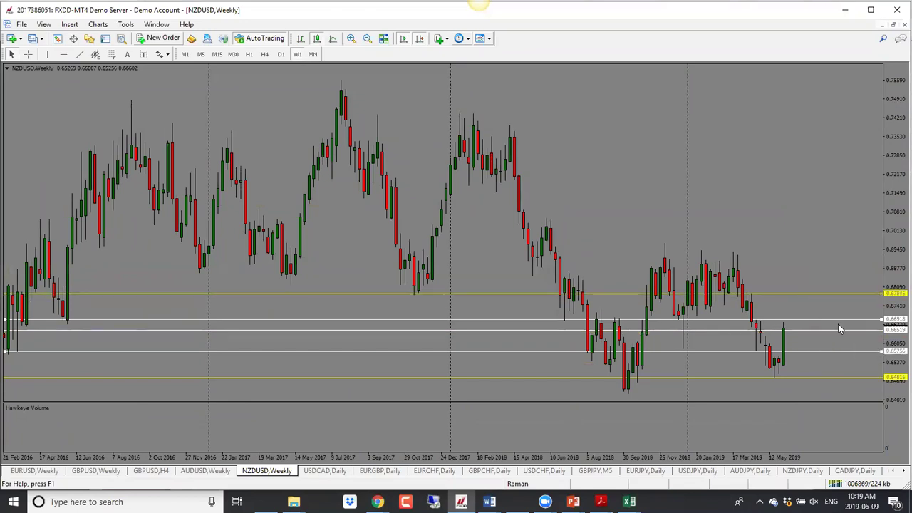
drag(837, 330, 834, 339)
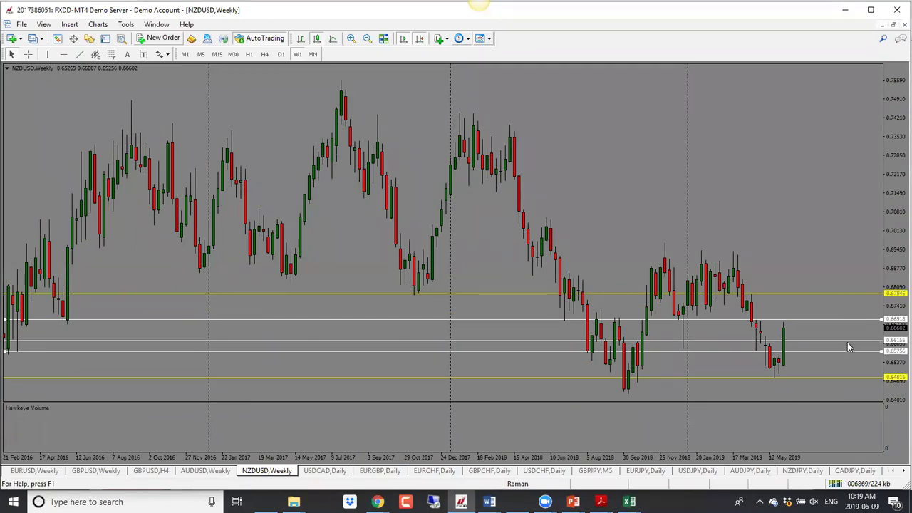
key(Delete)
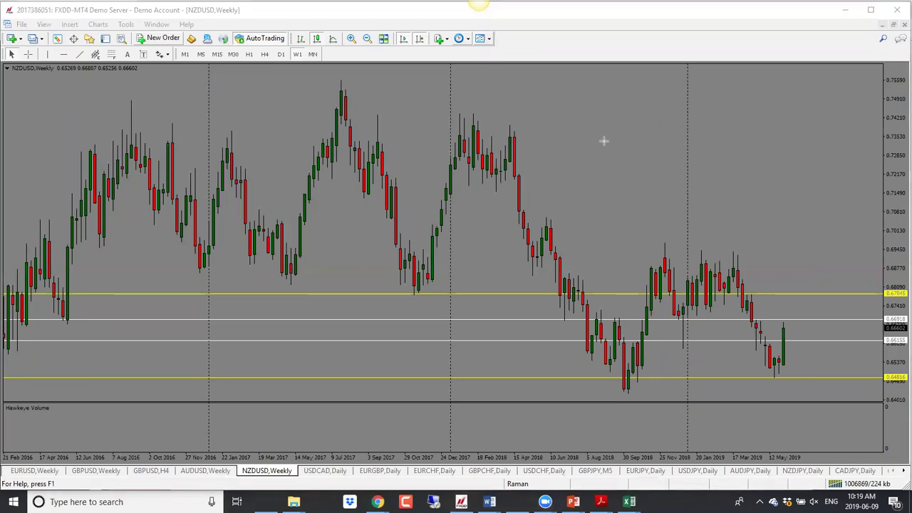
Step: Sketch the projected NZDUSD path dipping to the lower white level and rising to the upper yellow one, underline the dip level, and clear the sketch
mouse_move(783, 322)
mouse_down()
mouse_move(792, 341)
mouse_move(805, 295)
mouse_up()
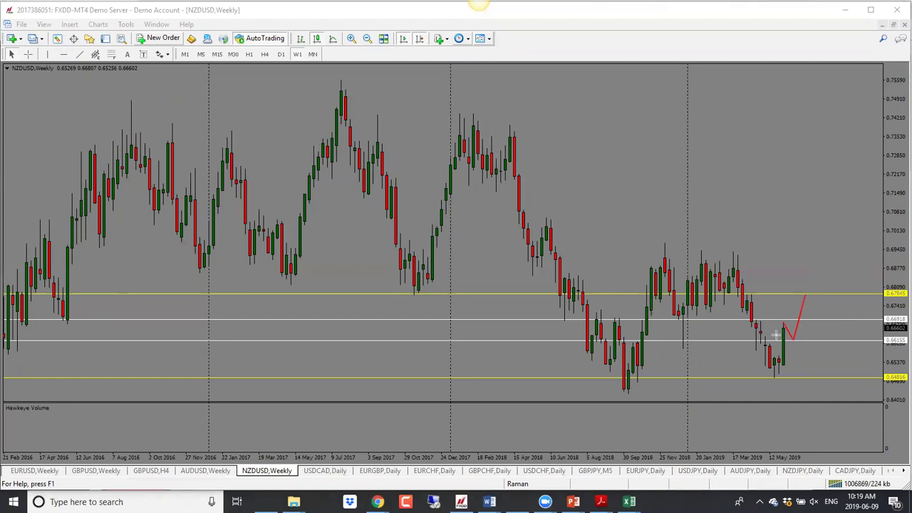
drag(778, 341, 884, 342)
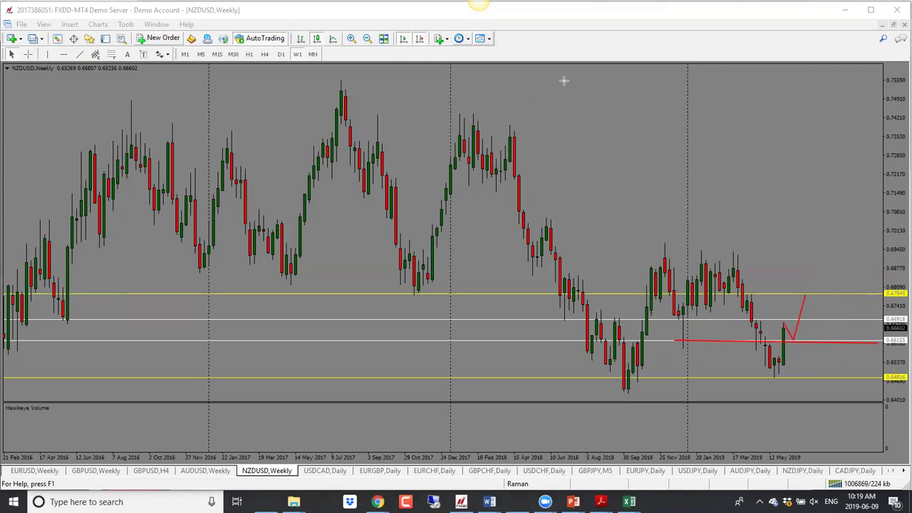
key(BackSpace)
key(BackSpace)
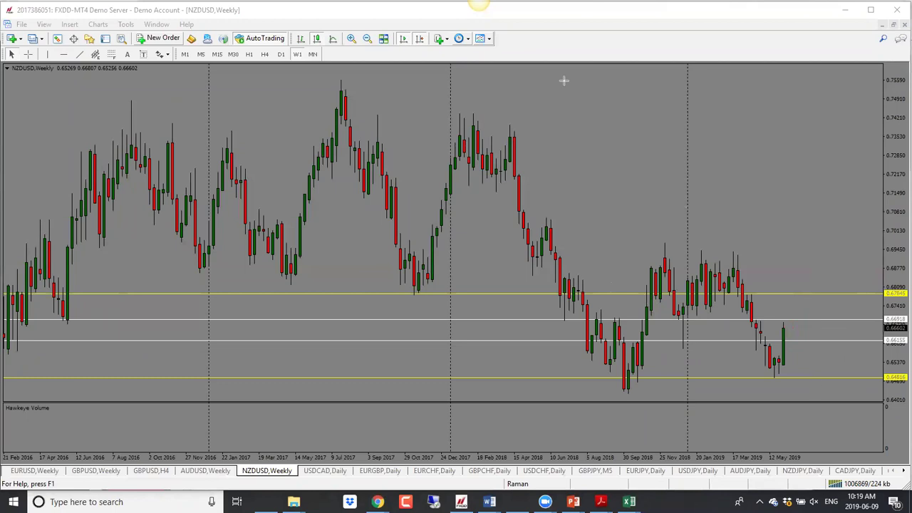
Step: Reposition the lower white NZDUSD level at 0.66093
drag(828, 339, 831, 309)
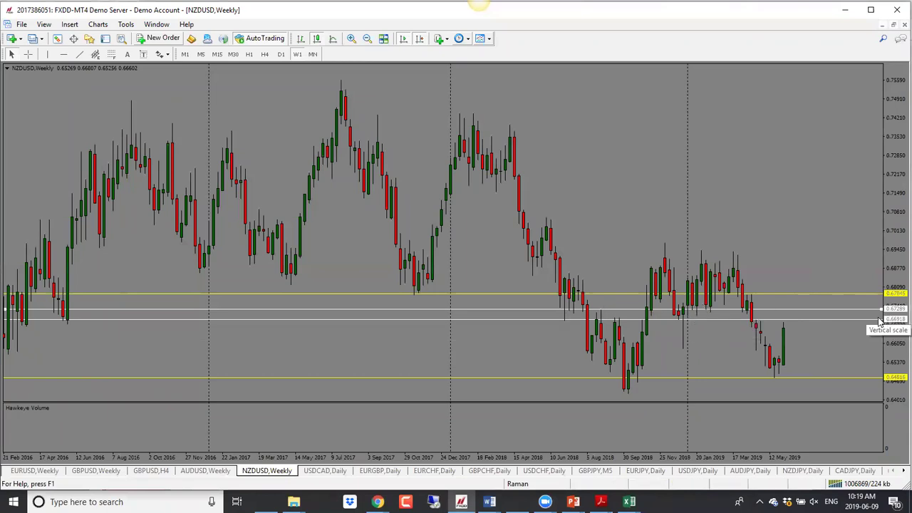
drag(852, 310, 858, 328)
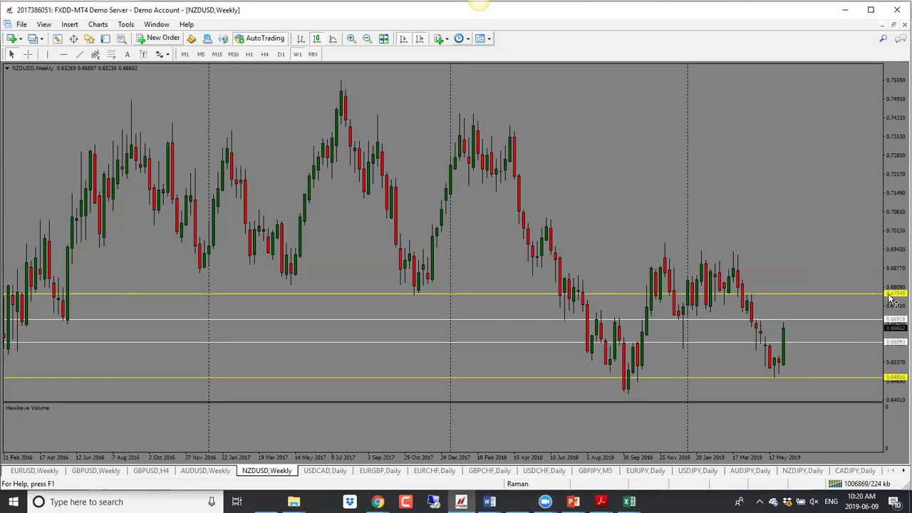
Step: Open the USDCAD daily chart, raise its highest white level to 1.34274, and change the chart to the weekly timeframe
click(322, 471)
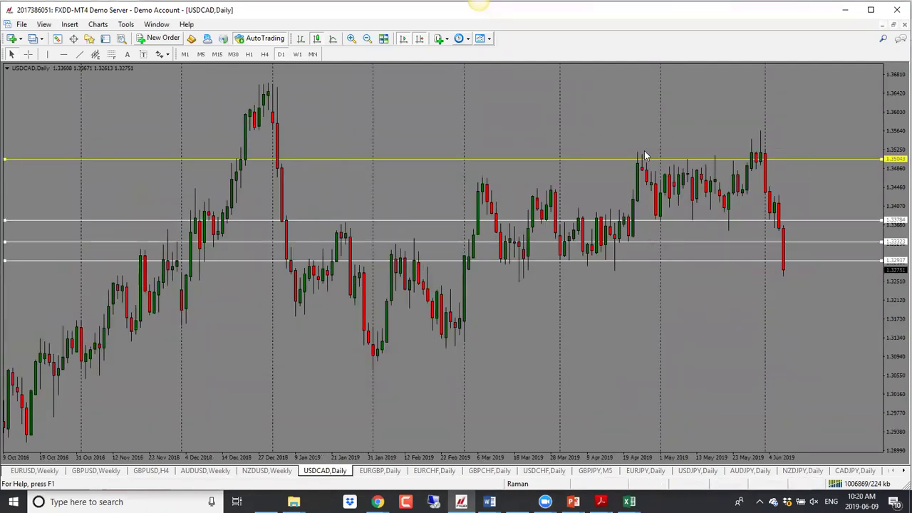
drag(800, 220, 739, 198)
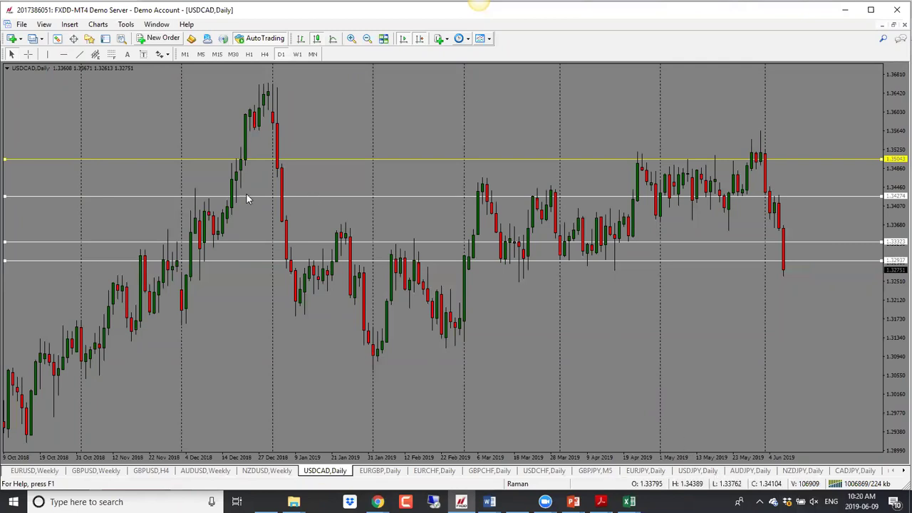
click(298, 56)
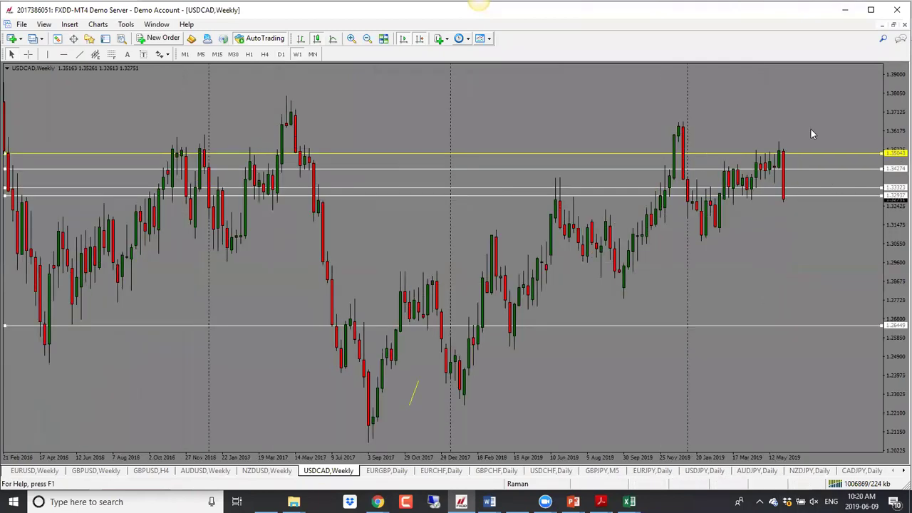
Step: Move the USDCAD yellow level to 1.35315 and the three upper white levels to 1.33753, 1.32646 and 1.31141
drag(823, 154, 823, 148)
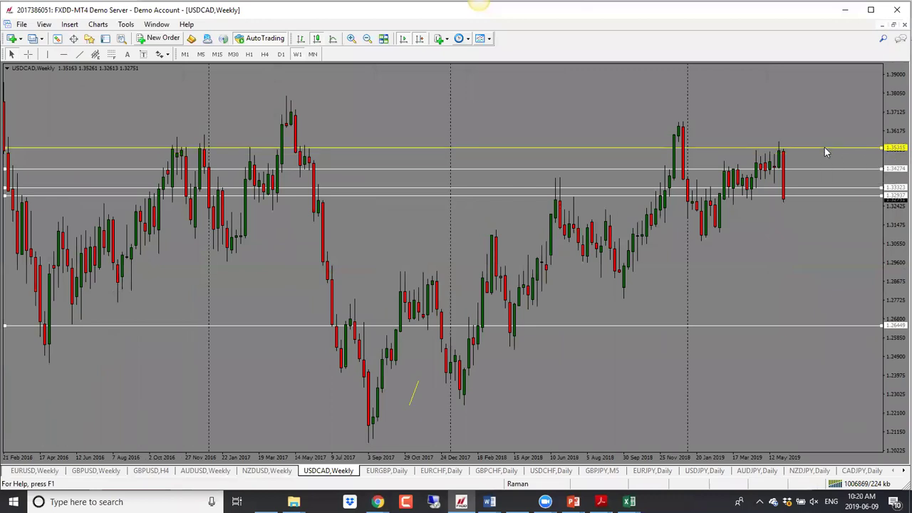
drag(830, 197, 831, 205)
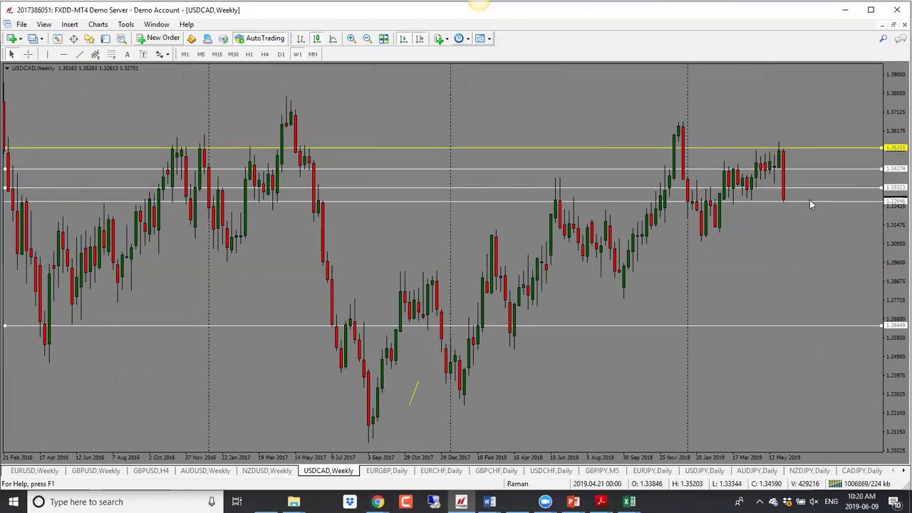
drag(813, 183, 815, 231)
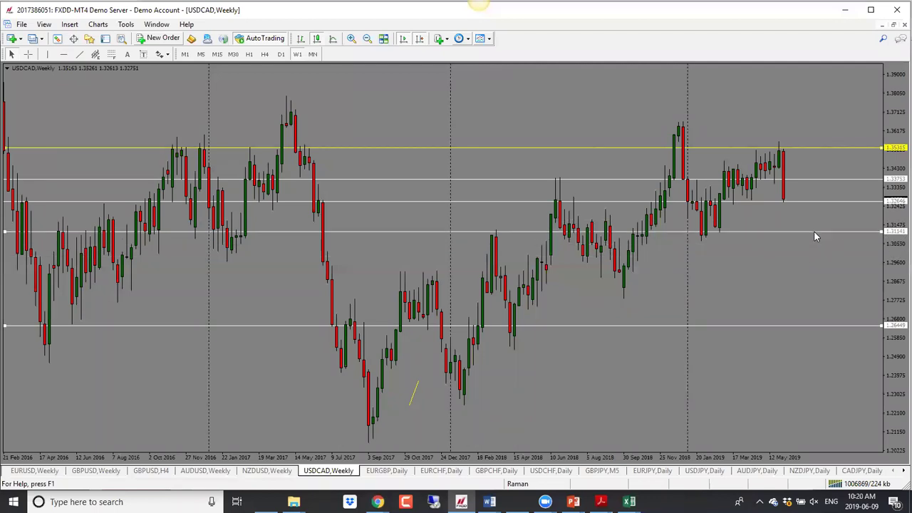
click(816, 236)
Step: Sketch the projected USDCAD path rising to the 1.33753 level and falling toward the 1.31141 level, and clear the sketch
mouse_move(798, 181)
mouse_down()
mouse_move(784, 201)
mouse_move(880, 178)
mouse_move(872, 184)
mouse_up()
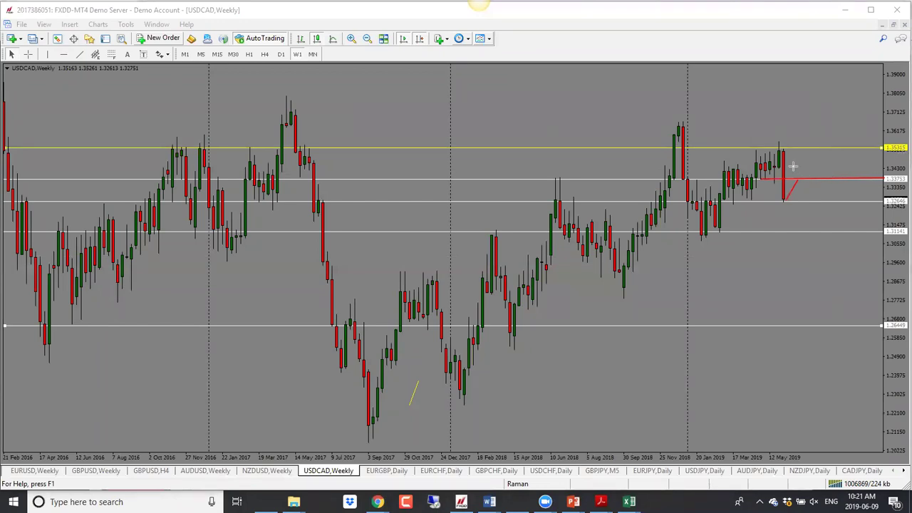
drag(796, 181, 806, 230)
key(BackSpace)
Step: Open the EURGBP chart, change it to the weekly timeframe, and raise its lower yellow level to 0.89800
click(381, 472)
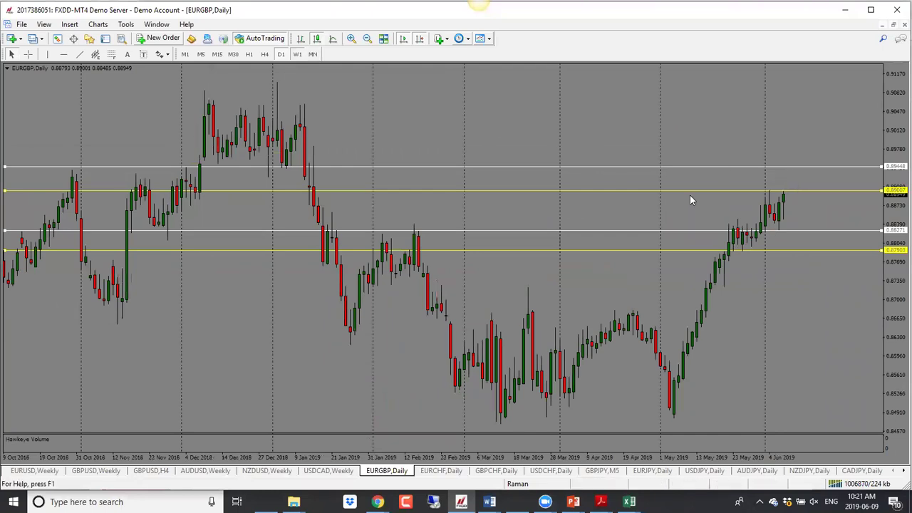
text(W1)
key(Return)
key(Return)
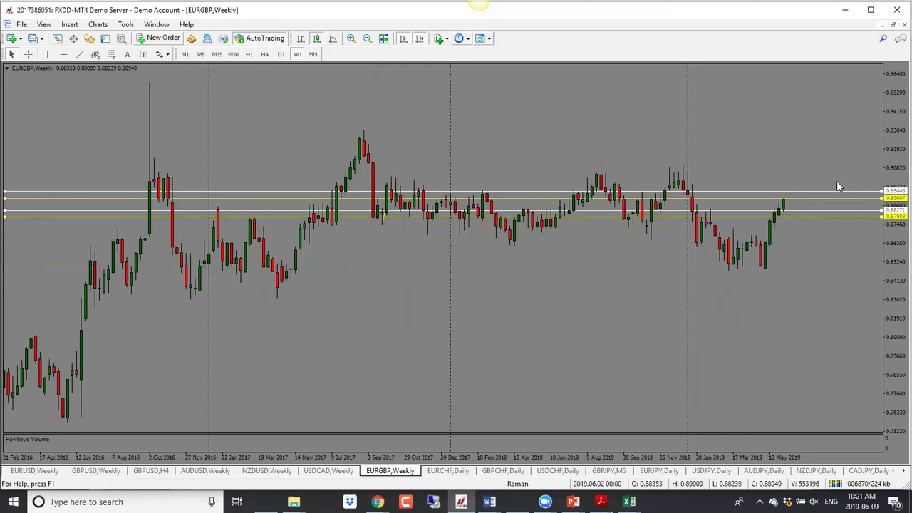
drag(838, 222, 841, 184)
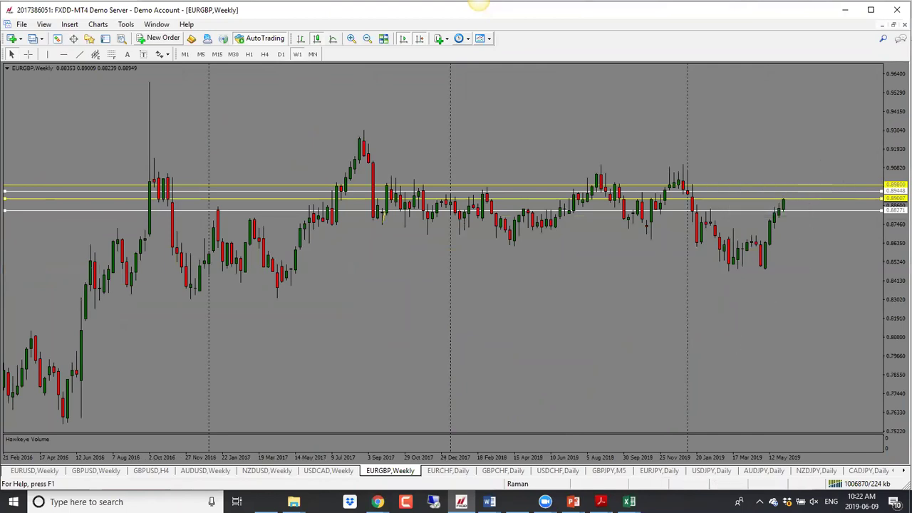
Step: Open the EURCHF daily chart and change it to the weekly timeframe, dismissing the Hawkeye license message
click(449, 471)
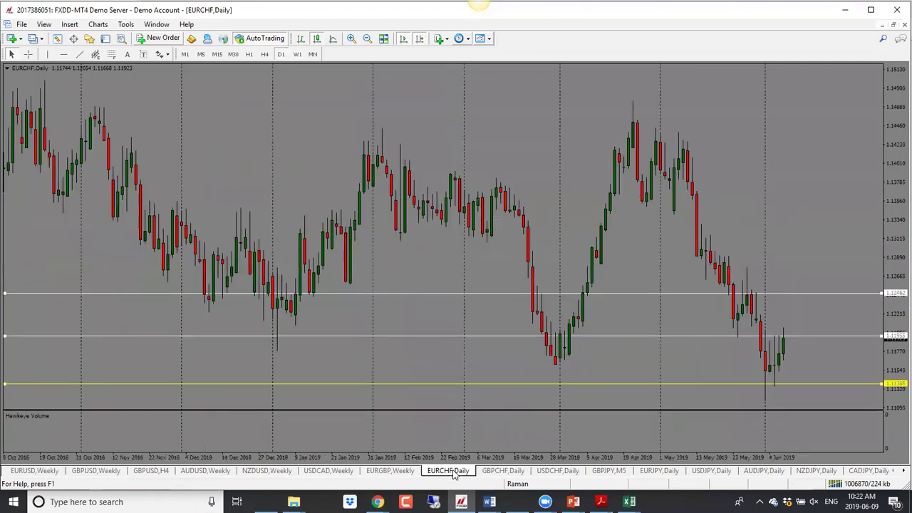
click(298, 55)
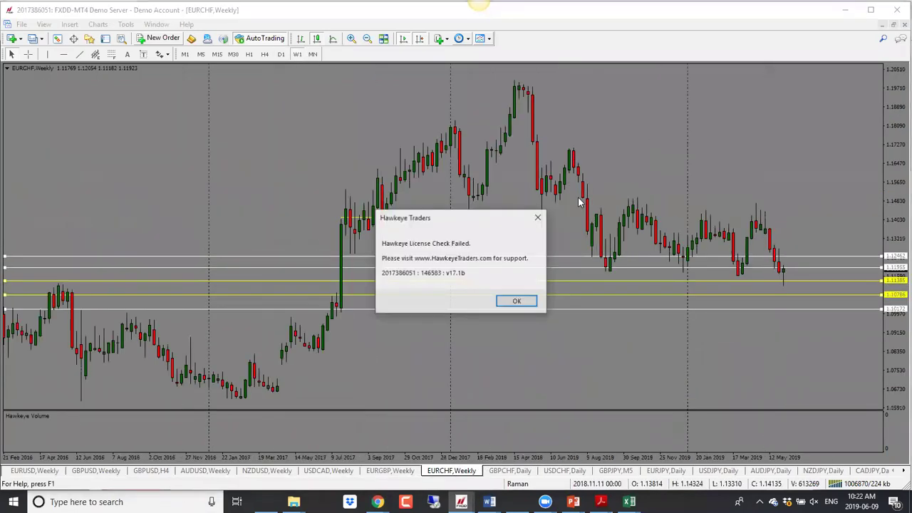
click(517, 302)
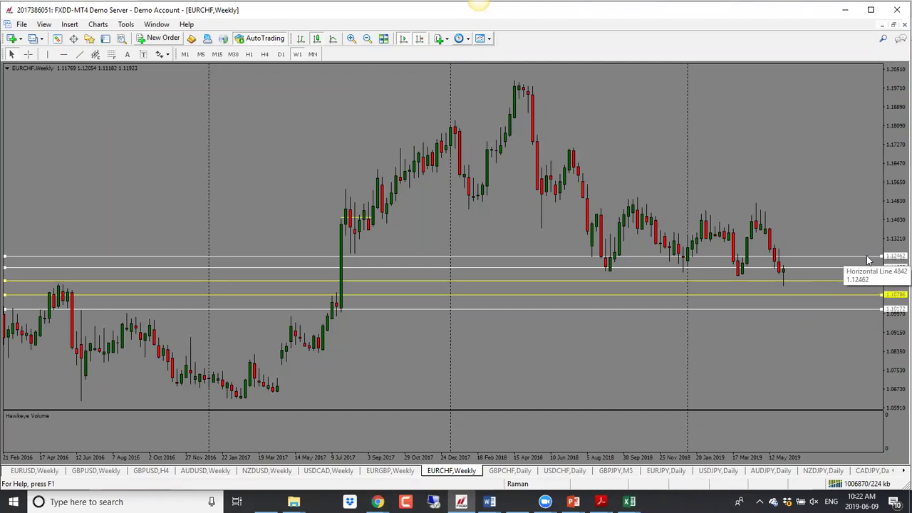
Step: Move the two upper EURCHF white levels to 1.12774 and 1.12111, and the lowest white level up to 1.13757
drag(868, 258, 868, 255)
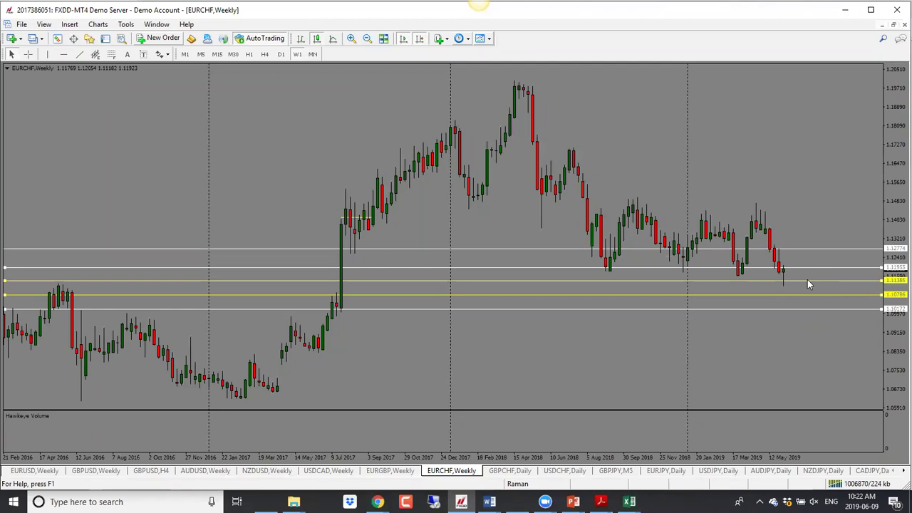
drag(815, 268, 815, 264)
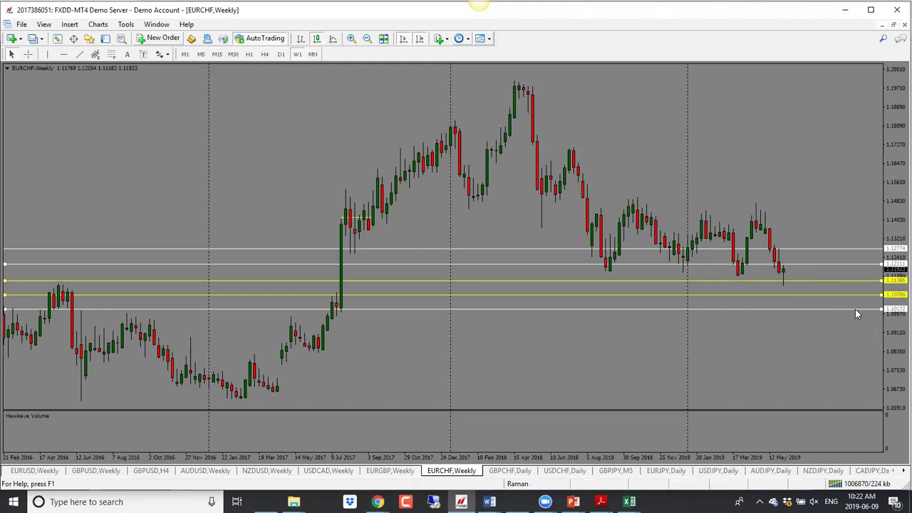
drag(856, 311, 876, 229)
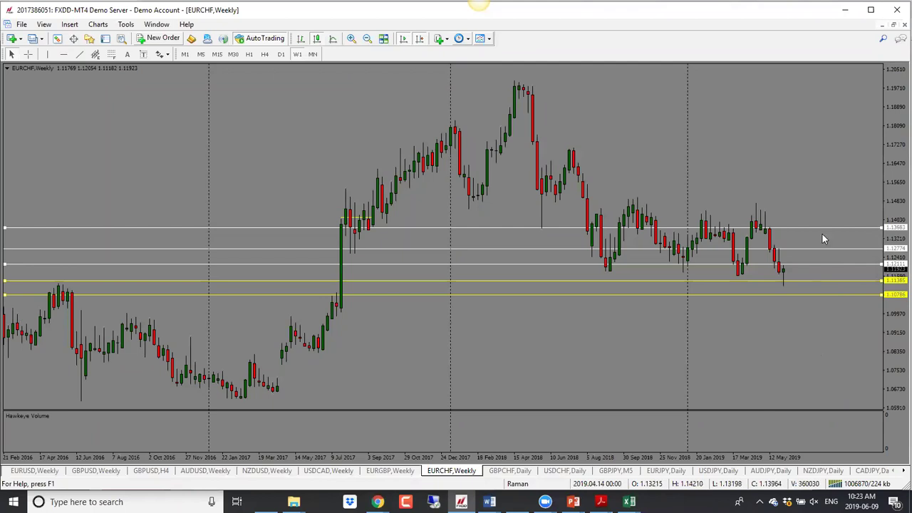
drag(819, 229, 819, 226)
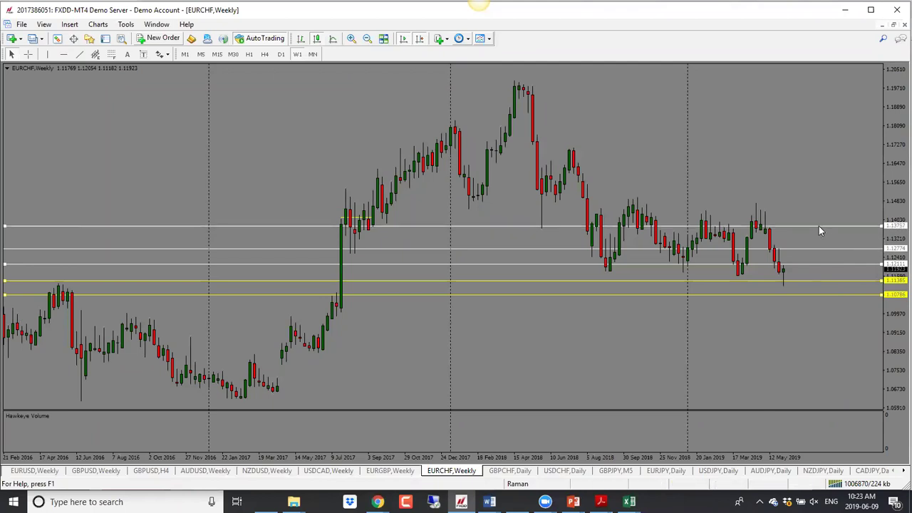
Step: Open the GBPCHF daily chart and change it to the weekly timeframe, dismissing the Hawkeye license message
click(510, 471)
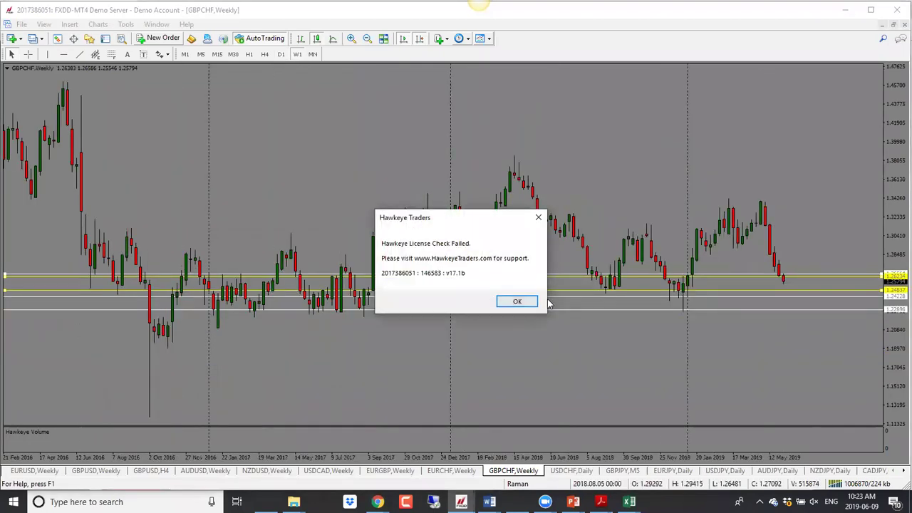
key(Return)
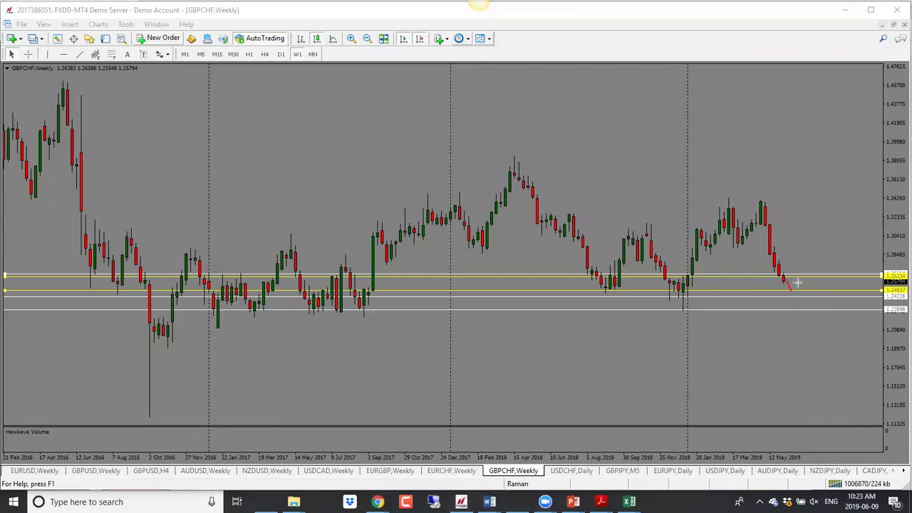
Step: Sketch the projected GBPCHF bounce off the 1.24837 yellow level, underline that level across the recent lows, and clear the sketch
drag(789, 291, 800, 278)
drag(592, 287, 882, 292)
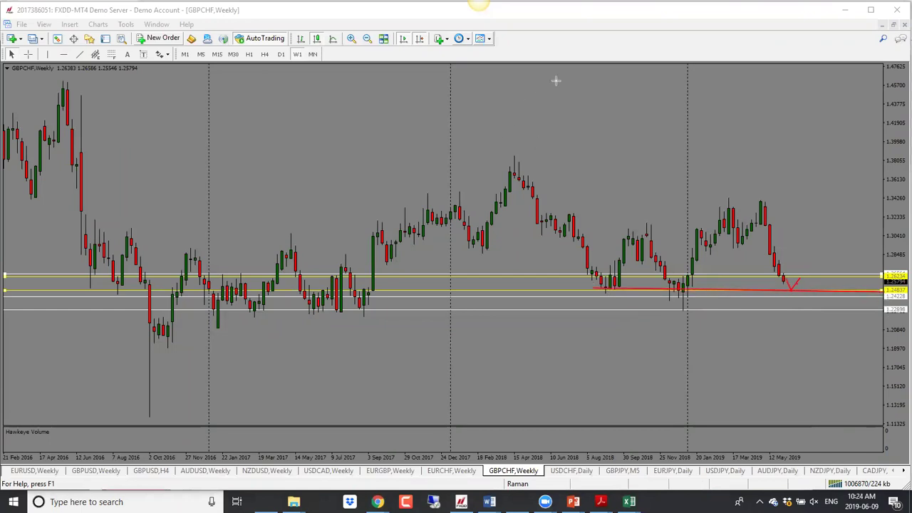
key(e)
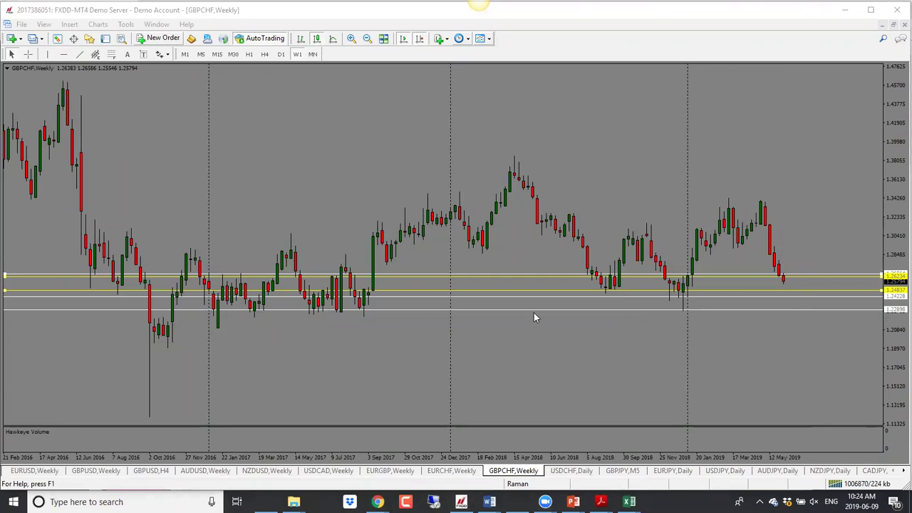
Step: Open the USDCHF daily chart and change it to the weekly timeframe, dismissing the Hawkeye license message
click(576, 473)
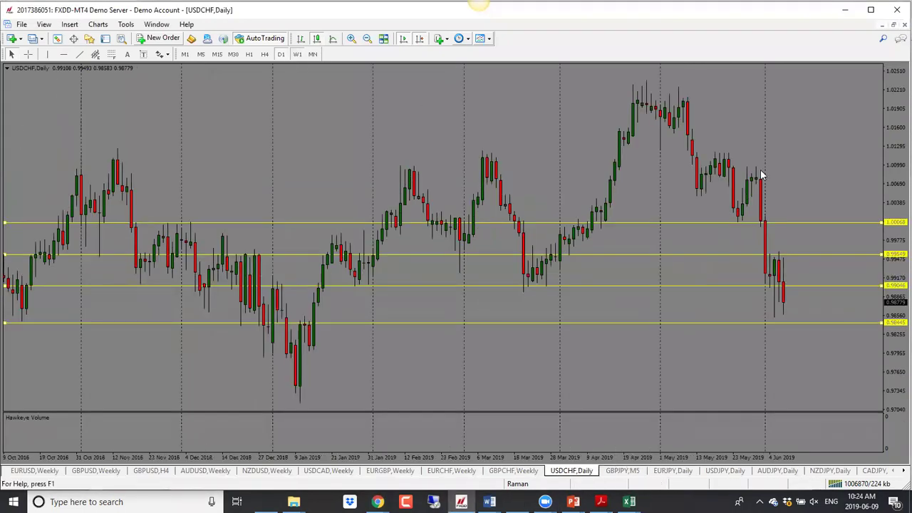
key(w)
click(519, 302)
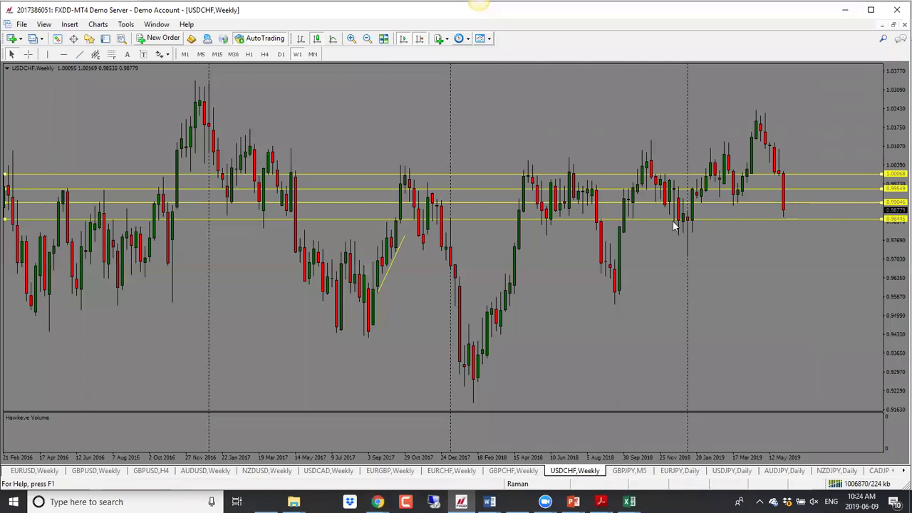
Step: Move the top USDCHF yellow level down to 0.98004, sketch the projected rally to 0.99549 and the drop back, and clear the sketch
drag(849, 241, 852, 236)
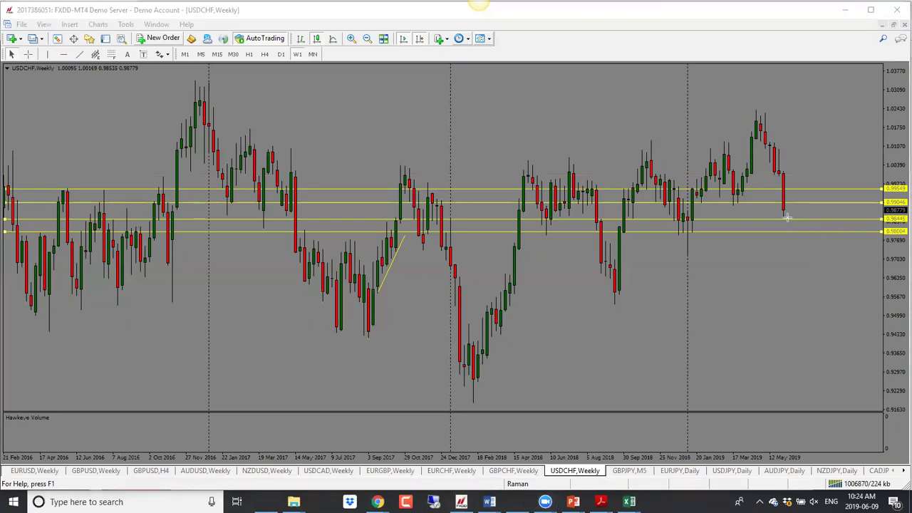
mouse_move(782, 211)
mouse_down()
mouse_move(792, 203)
mouse_move(798, 233)
mouse_move(792, 189)
mouse_up()
drag(792, 189, 808, 232)
key(BackSpace)
key(BackSpace)
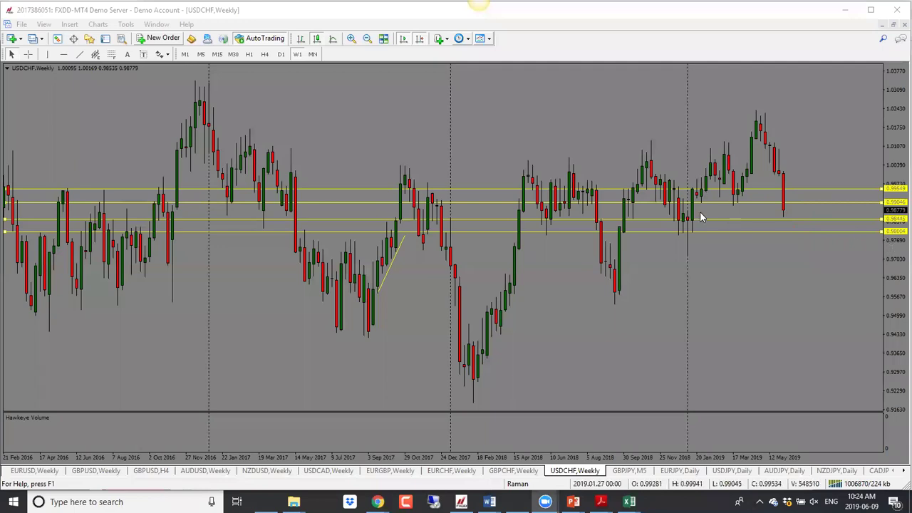
Step: Add a horizontal line on the USDCHF weekly chart just below the 0.98004 level, at about 0.976
click(67, 57)
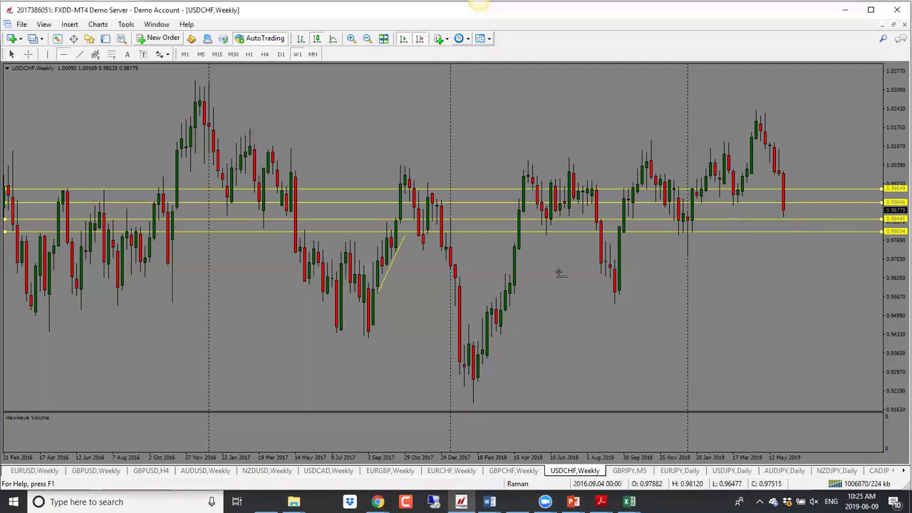
click(612, 243)
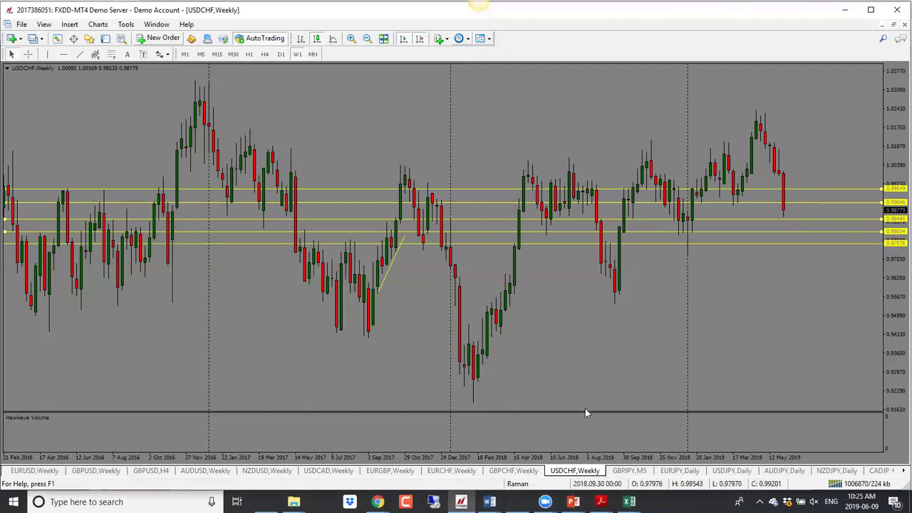
Step: Change the GBPJPY five-minute chart to the weekly timeframe and move its 137.876 white level to 139.521
click(629, 471)
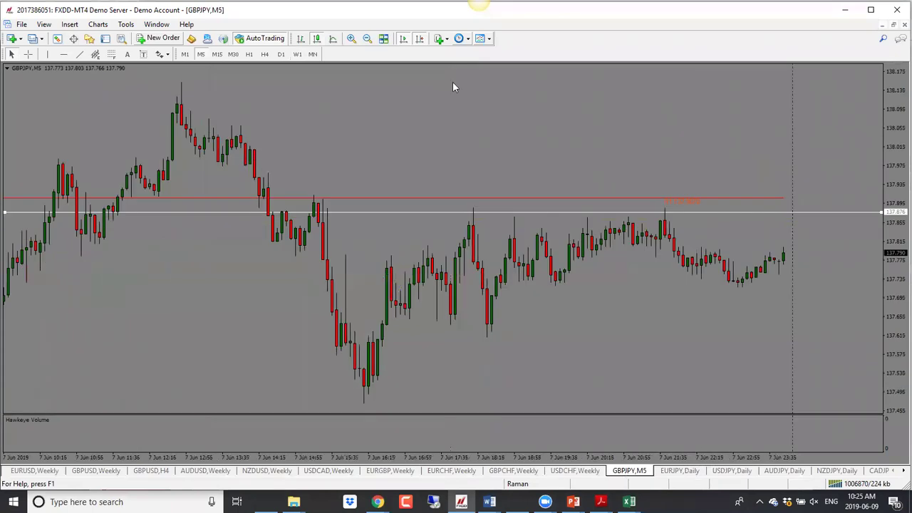
click(296, 55)
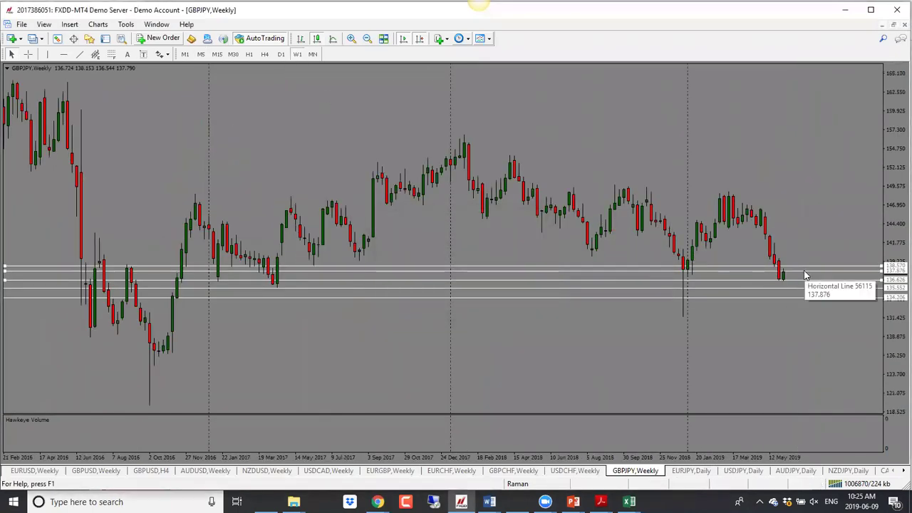
drag(805, 274, 816, 385)
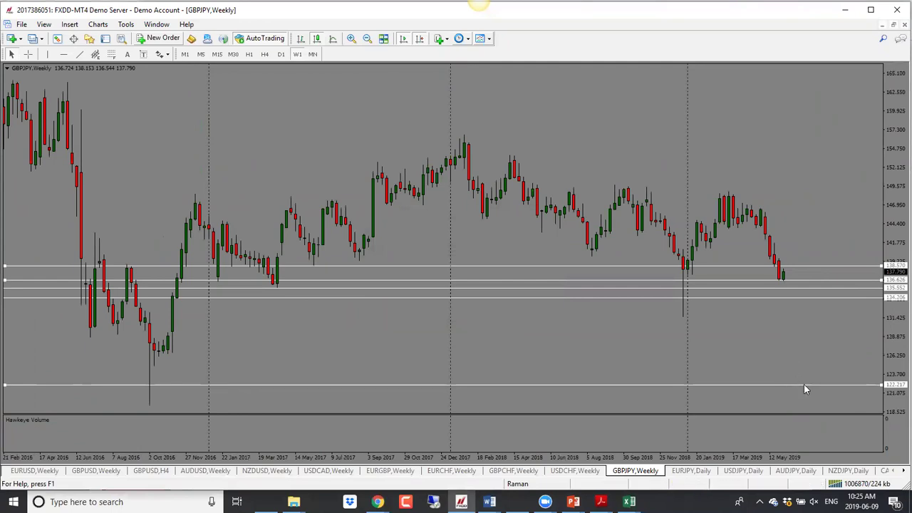
drag(816, 286, 828, 260)
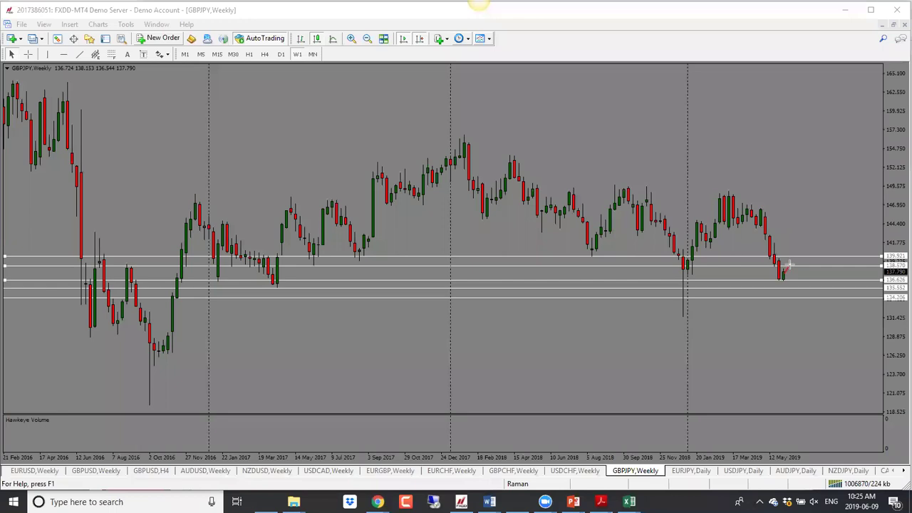
Step: Sketch the projected GBPJPY rally and rejection, underline the 138.570 and 139.521 levels, and clear the sketch
mouse_move(790, 265)
mouse_down()
mouse_move(798, 286)
mouse_move(832, 255)
mouse_move(895, 265)
mouse_up()
drag(793, 255, 788, 264)
drag(306, 256, 878, 255)
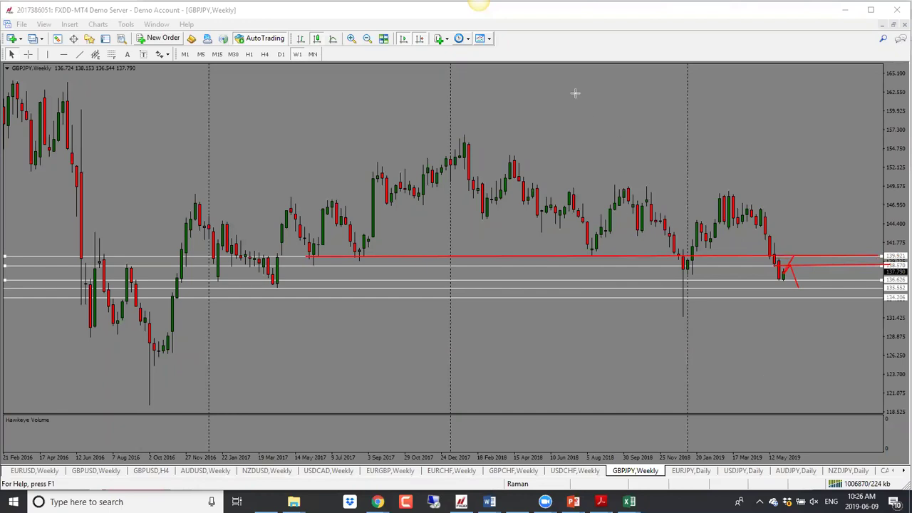
key(Delete)
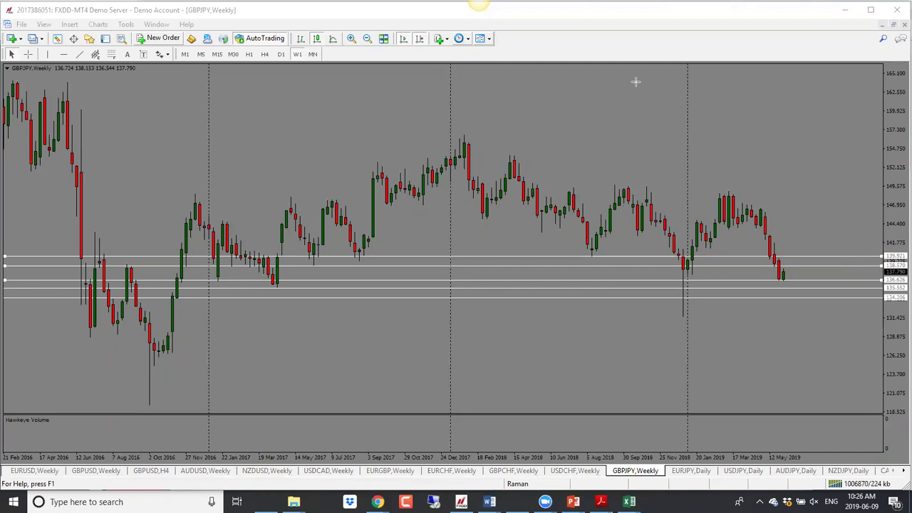
Step: Open the EURJPY weekly chart, dismissing the Hawkeye message, and move its white level to 119.555 and two yellow levels to about 123.76 and 124.800
click(691, 471)
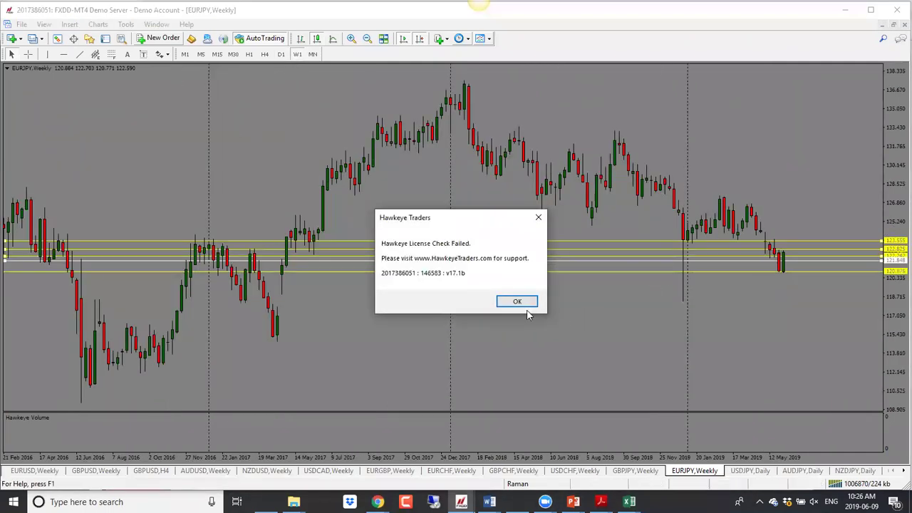
click(525, 305)
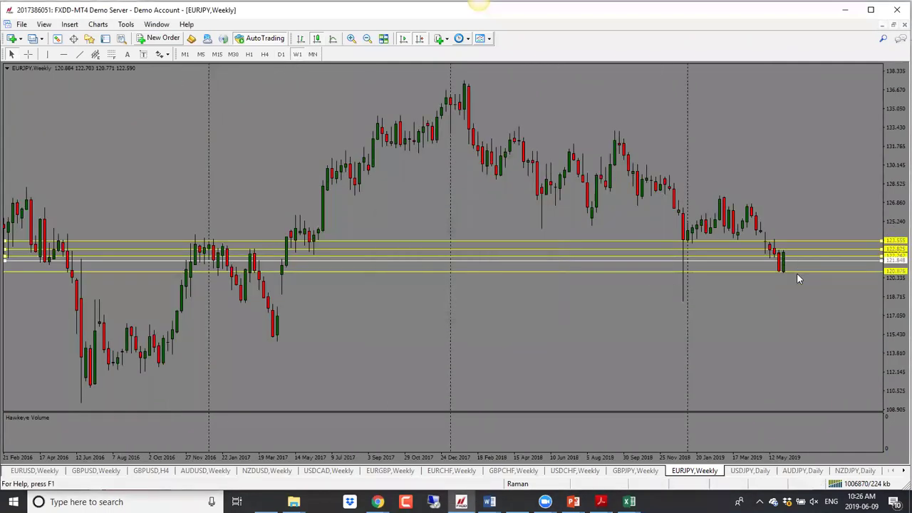
drag(806, 253, 813, 340)
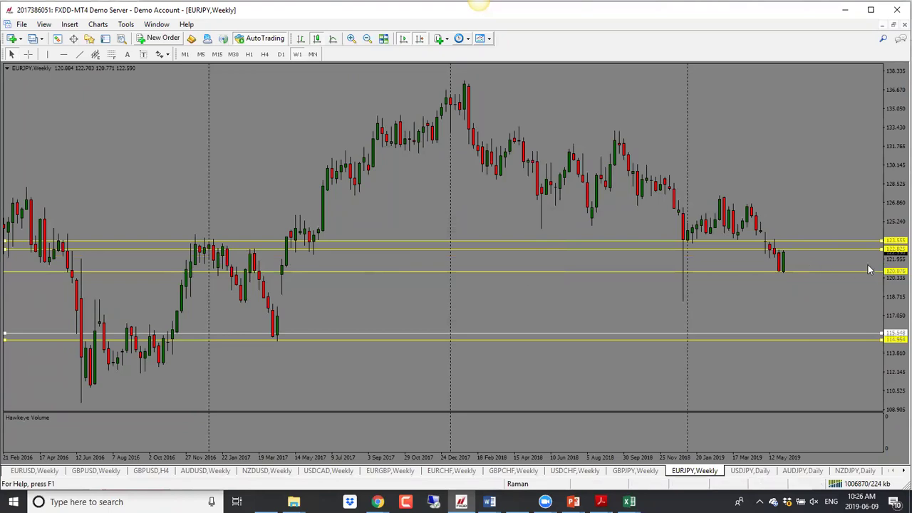
drag(870, 334, 882, 286)
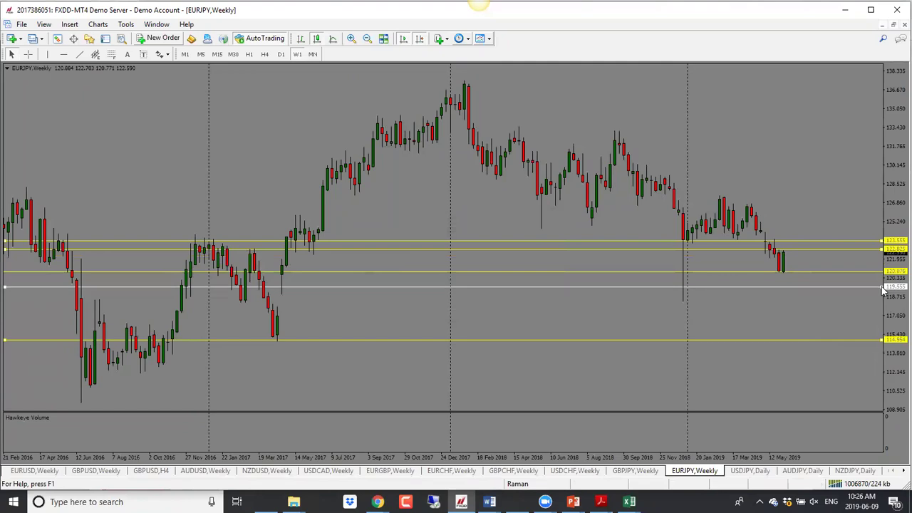
drag(872, 243, 870, 237)
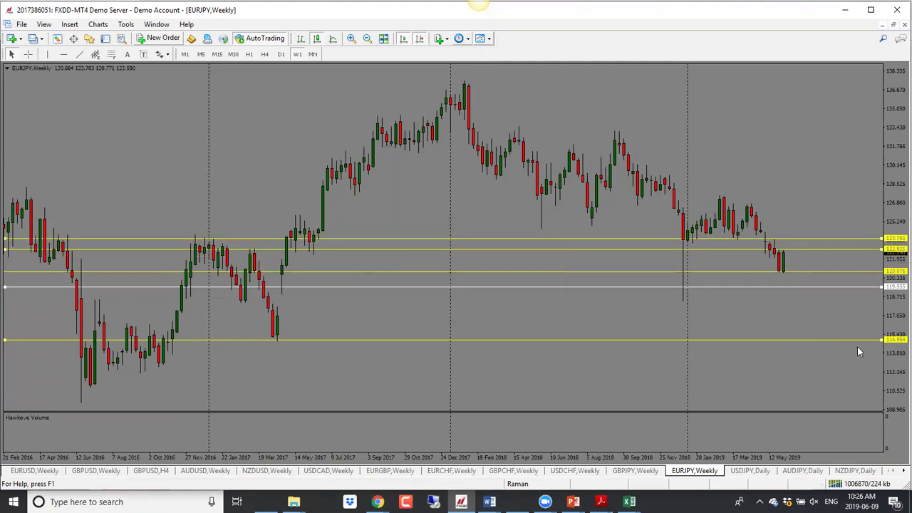
drag(862, 341, 880, 230)
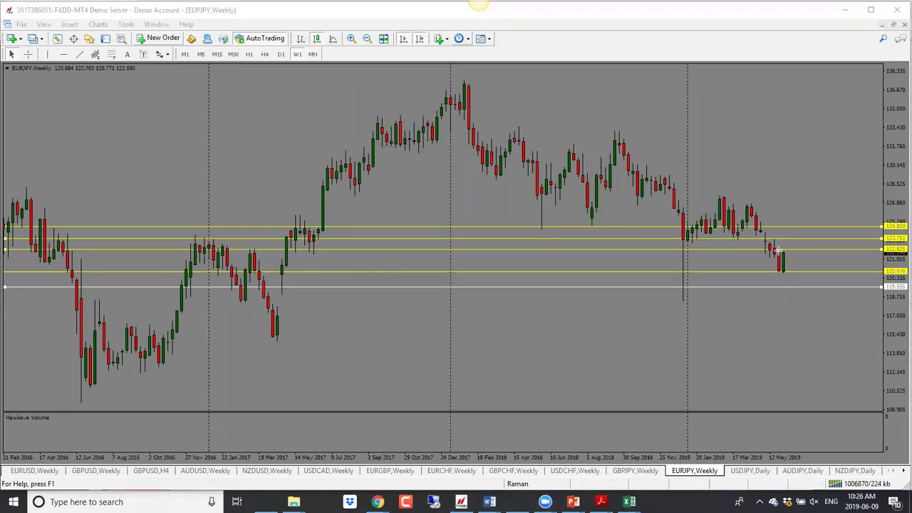
Step: Sketch the projected EURJPY rejection from the yellow level near 123.76, underline that level, and clear the sketch
drag(791, 238, 803, 266)
mouse_move(840, 243)
mouse_down()
mouse_move(709, 238)
mouse_move(885, 238)
mouse_up()
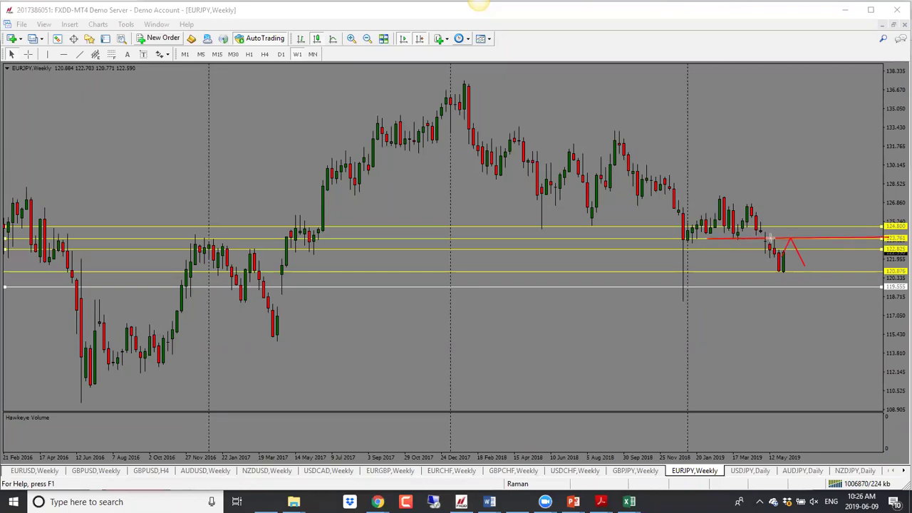
mouse_move(778, 256)
mouse_down()
mouse_move(790, 225)
mouse_move(812, 264)
mouse_up()
key(e)
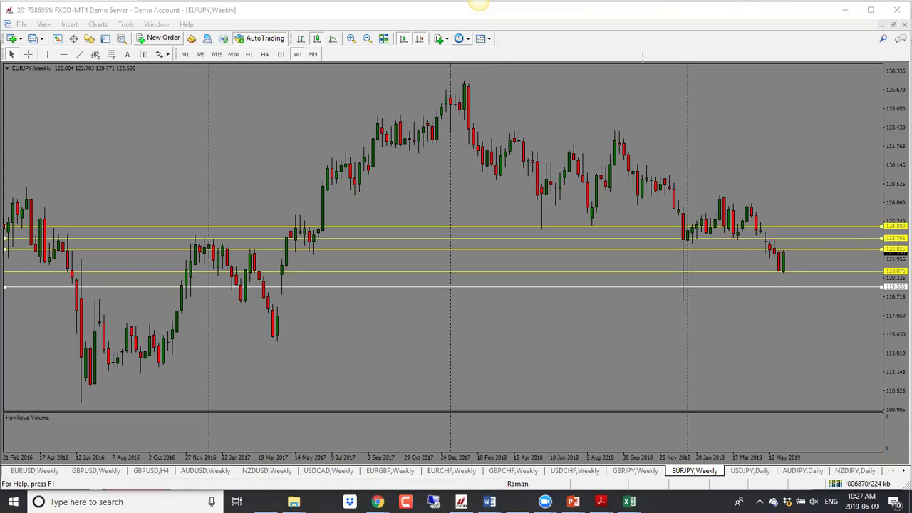
Step: Open the USDJPY daily chart and change it to the weekly timeframe, dismissing the Hawkeye license message
click(749, 471)
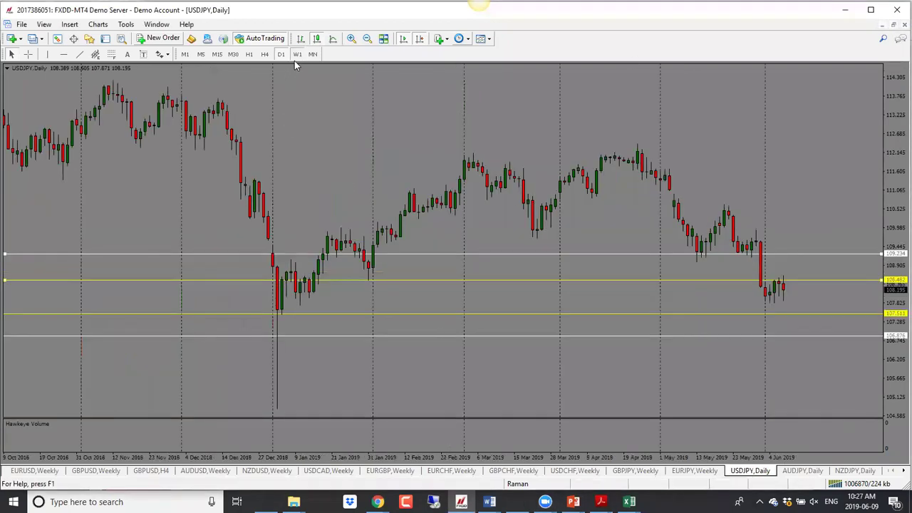
key(w)
key(1)
key(Return)
click(527, 299)
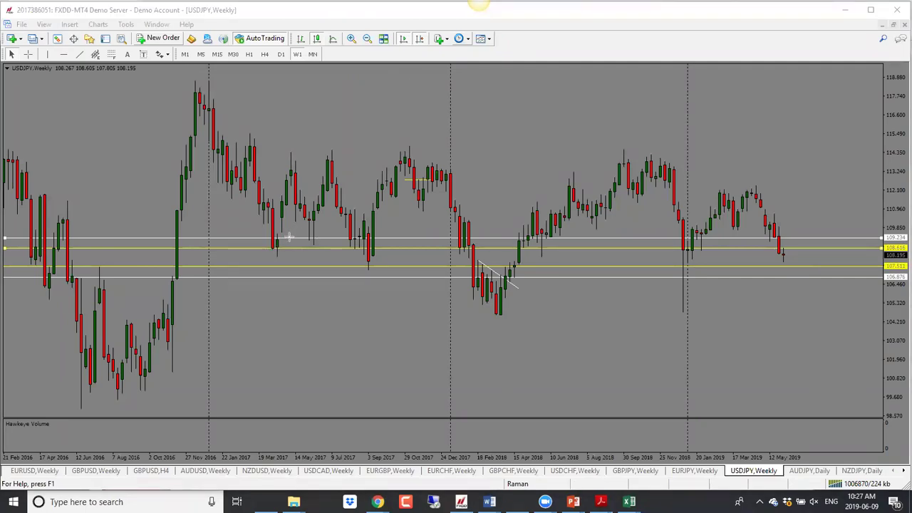
Step: Underline the 109.234 white level and the yellow level just below it on USDJPY, sketch the projected price move, and clear the sketch
drag(288, 237, 900, 237)
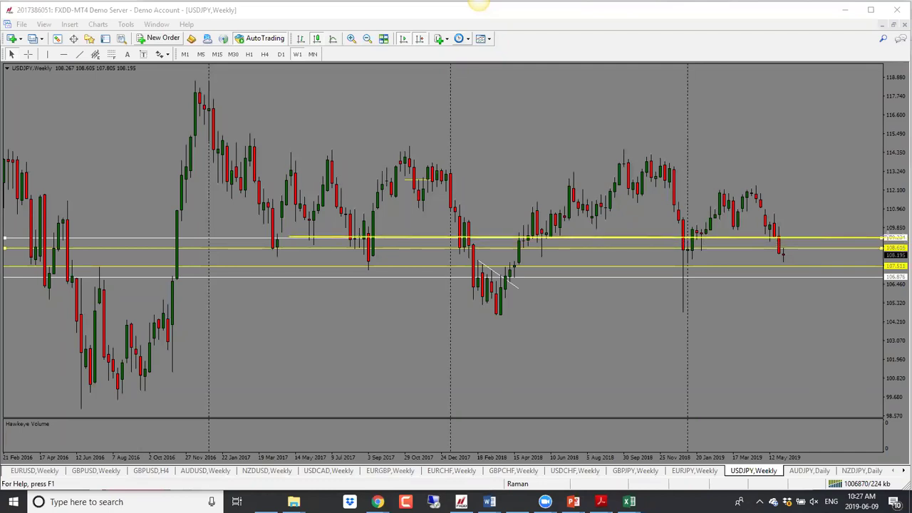
drag(282, 251, 883, 249)
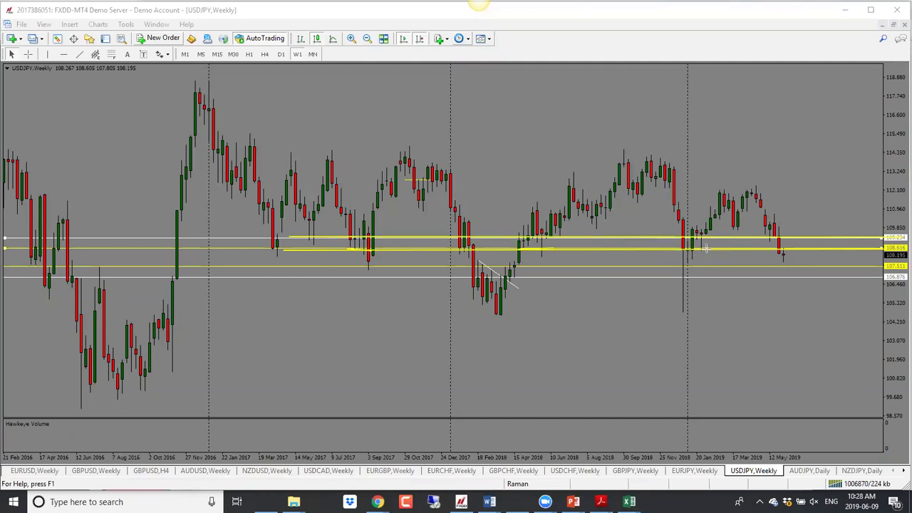
mouse_move(784, 251)
mouse_down()
mouse_move(810, 245)
mouse_move(801, 276)
mouse_up()
key(e)
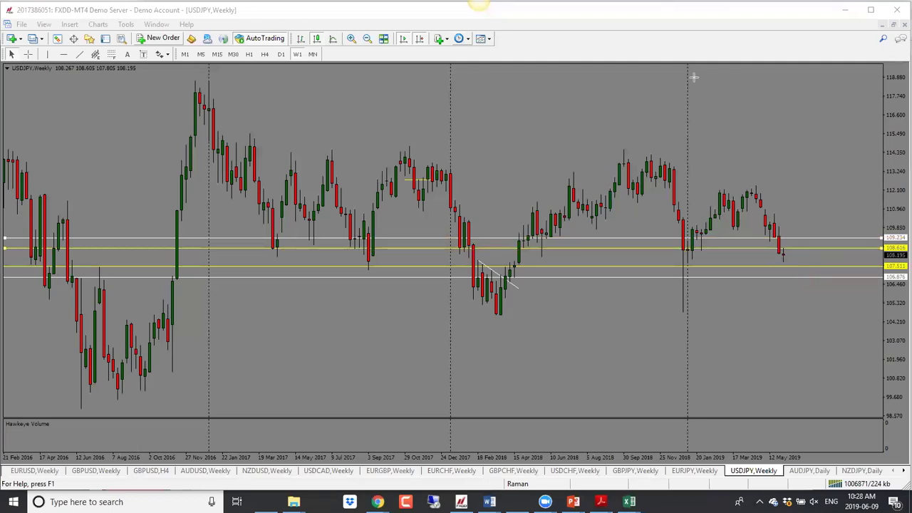
Step: Open the AUDJPY weekly chart, dismissing the Hawkeye license message, and move its top white level down to 77.070
click(808, 471)
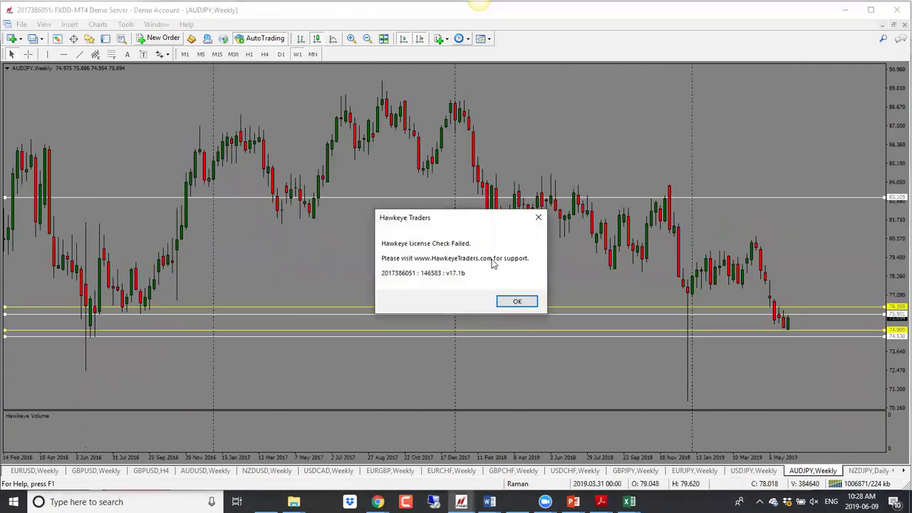
click(517, 302)
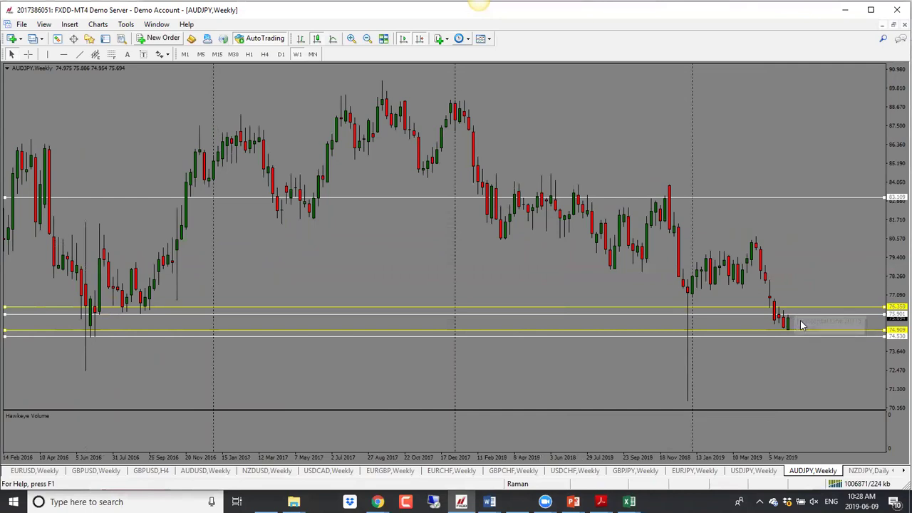
drag(823, 198, 842, 296)
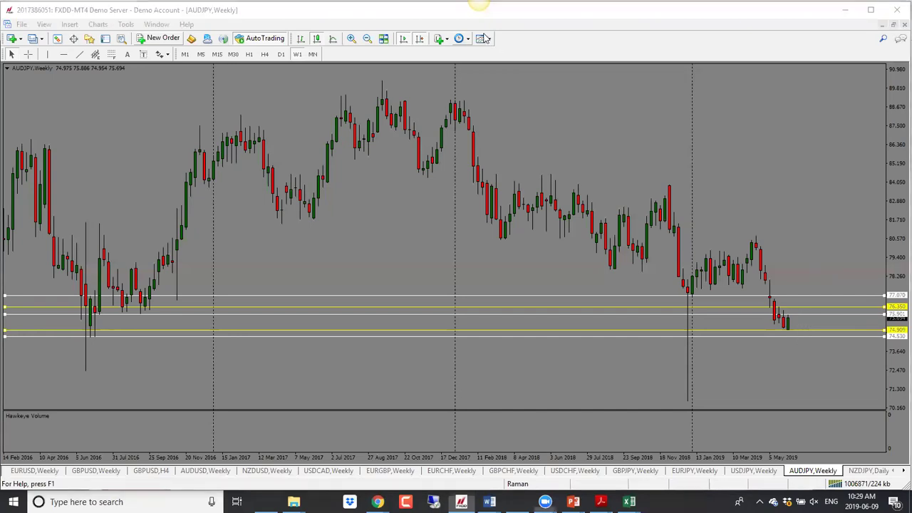
Step: Sketch the projected AUDJPY rallies and rejections, underline the 75.901 and 77.070 levels through past price action, and clear the sketch
mouse_move(790, 319)
mouse_down()
mouse_move(798, 302)
mouse_move(809, 340)
mouse_up()
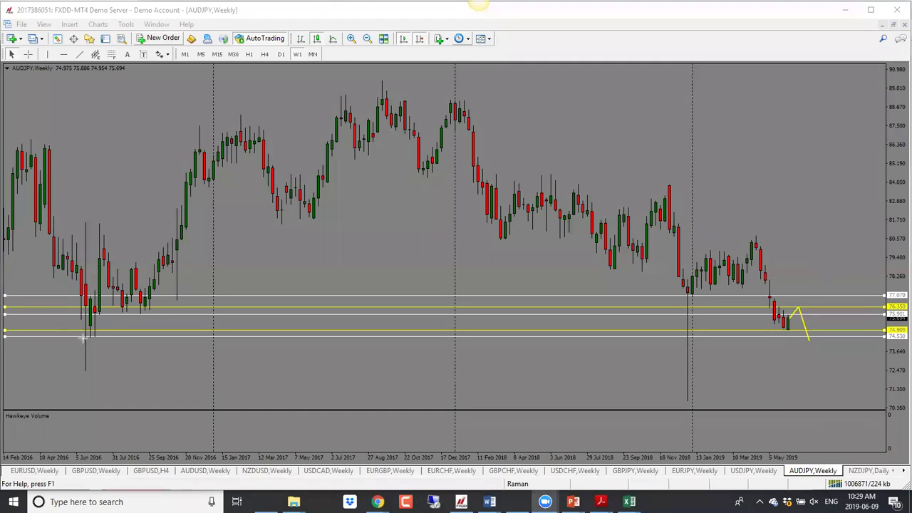
drag(106, 312, 884, 315)
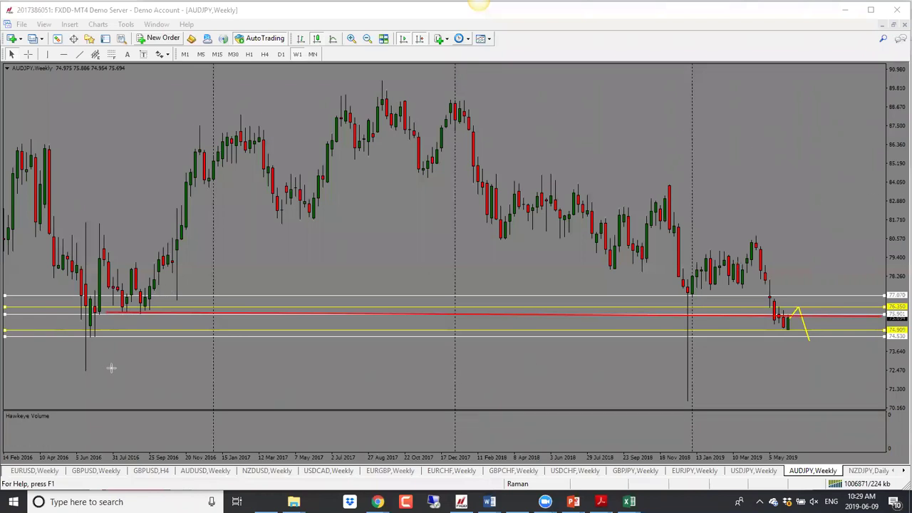
drag(164, 294, 197, 295)
drag(688, 298, 889, 296)
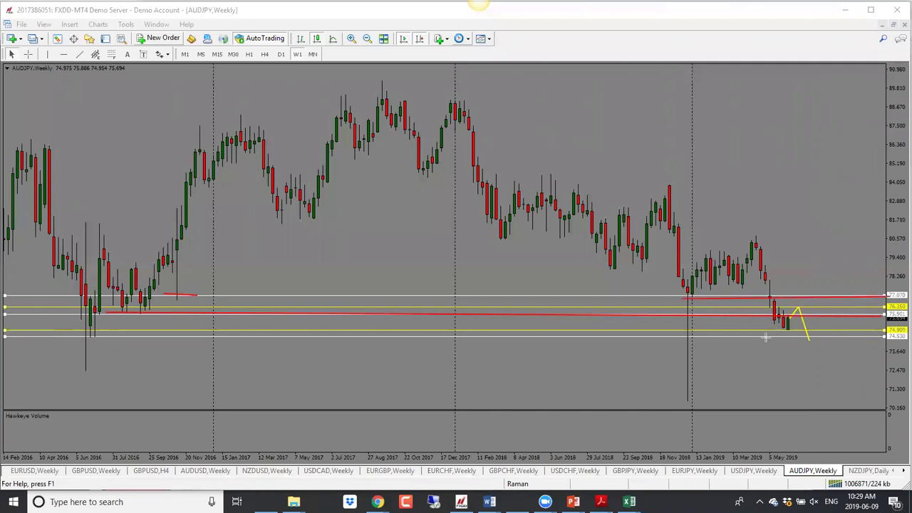
drag(788, 320, 803, 295)
drag(816, 328, 817, 328)
key(BackSpace)
key(BackSpace)
key(BackSpace)
key(BackSpace)
key(BackSpace)
key(BackSpace)
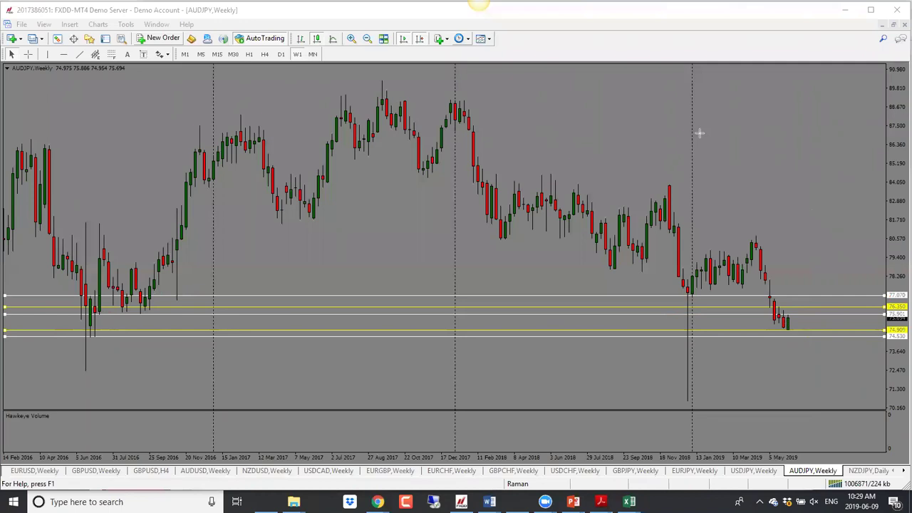
Step: Take the 75.901 white level and the 74.909 yellow level off the AUDJPY weekly chart
click(835, 400)
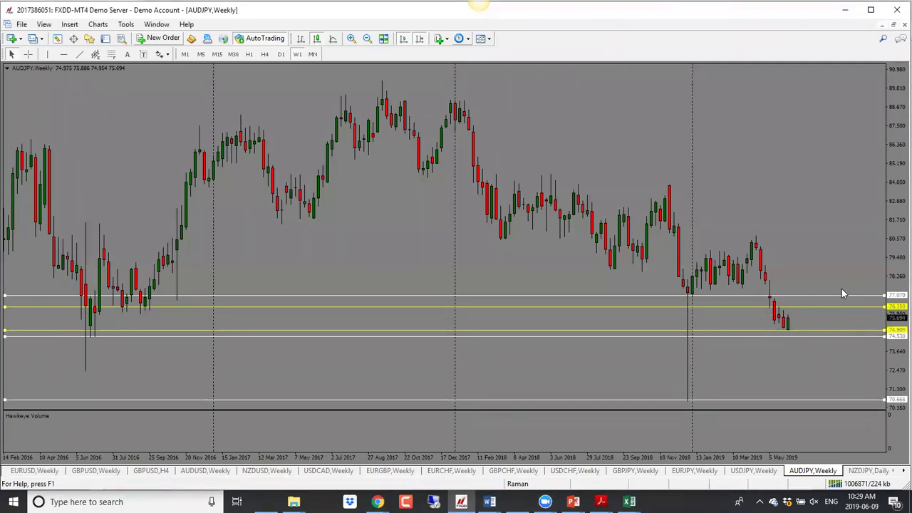
drag(842, 401, 845, 380)
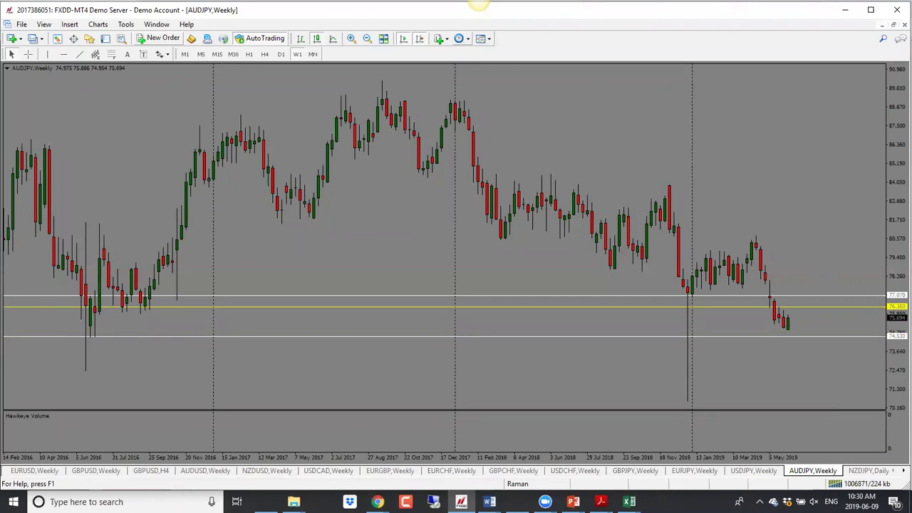
Step: Open the NZDJPY weekly chart and dismiss the Hawkeye license message
click(858, 471)
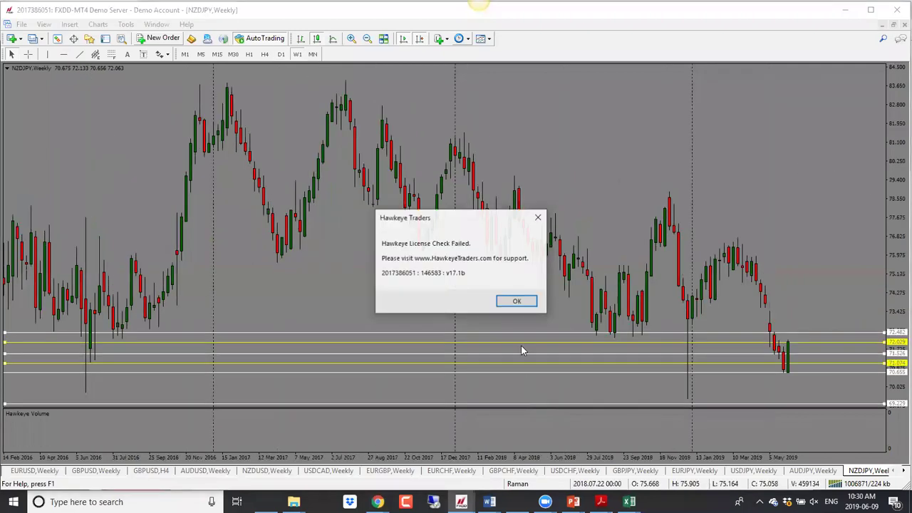
click(518, 302)
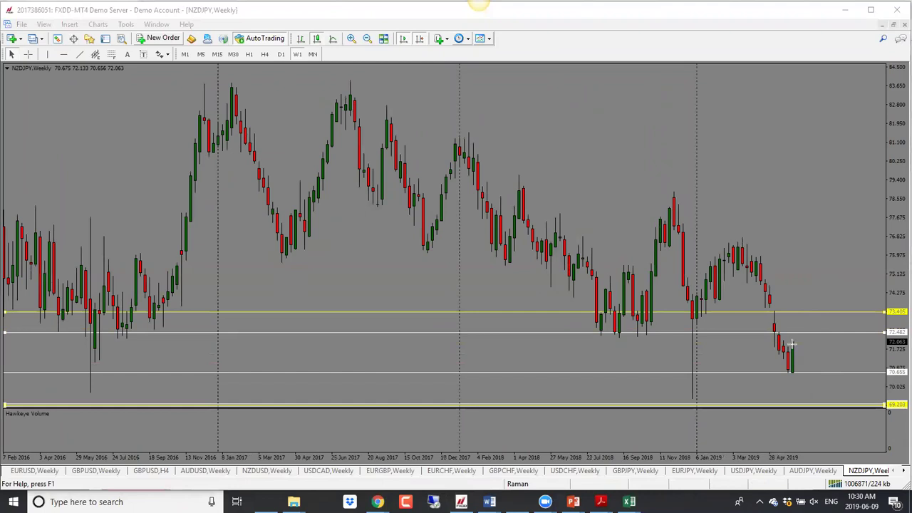
Step: Sketch the projected NZDJPY rejection from 72.482 down to 70.655, underline 72.482 through past price action, and clear the sketch
drag(802, 332, 811, 352)
drag(615, 332, 884, 332)
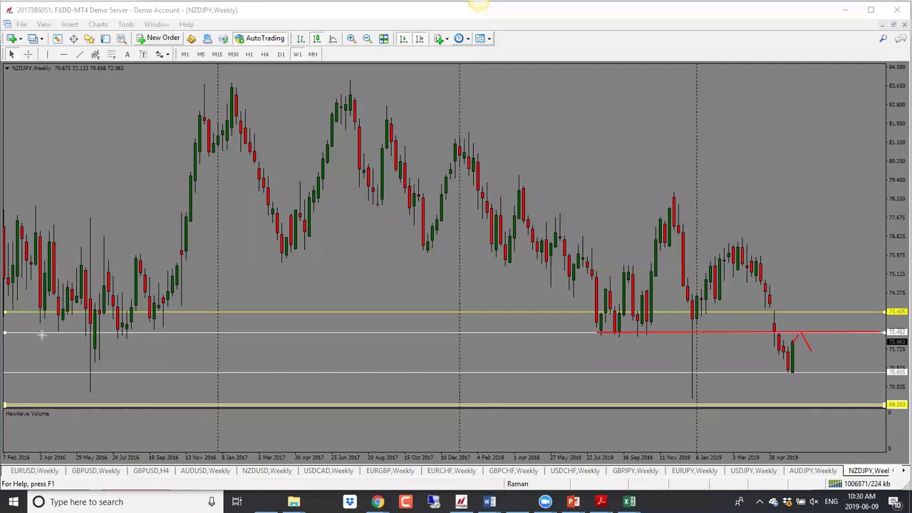
drag(41, 334, 187, 334)
drag(807, 347, 822, 369)
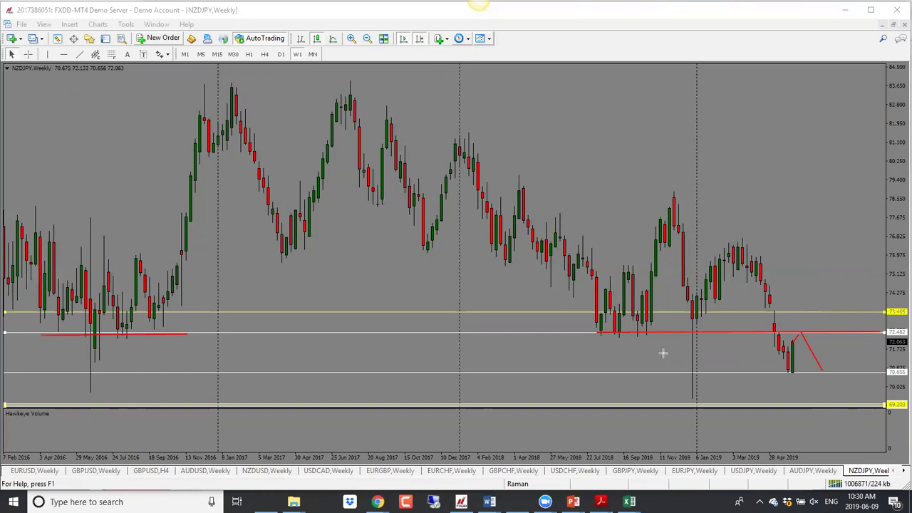
key(BackSpace)
key(BackSpace)
key(BackSpace)
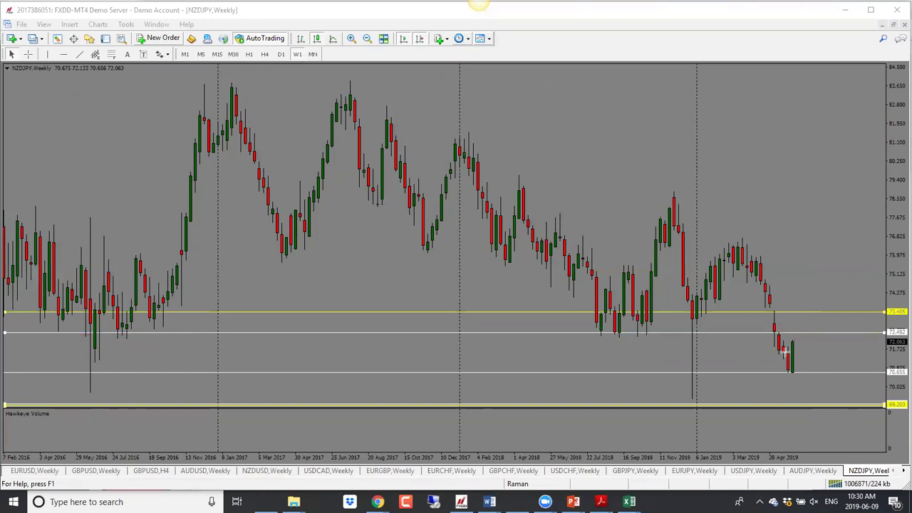
Step: Sketch NZDJPY rallies to the 73.405 yellow level, one of them from a line through the last candle's middle, clearing each sketch
drag(793, 343, 813, 311)
key(BackSpace)
drag(779, 354, 892, 355)
drag(802, 354, 816, 309)
key(BackSpace)
Step: Open the CADJPY chart on the weekly timeframe and move the white level just below the current price down to 80.888
click(901, 472)
click(901, 472)
click(900, 471)
click(562, 473)
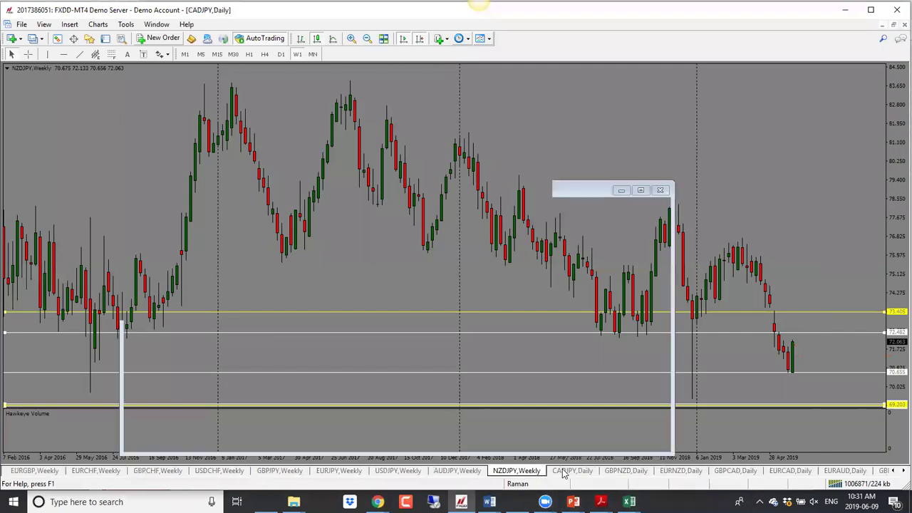
click(298, 56)
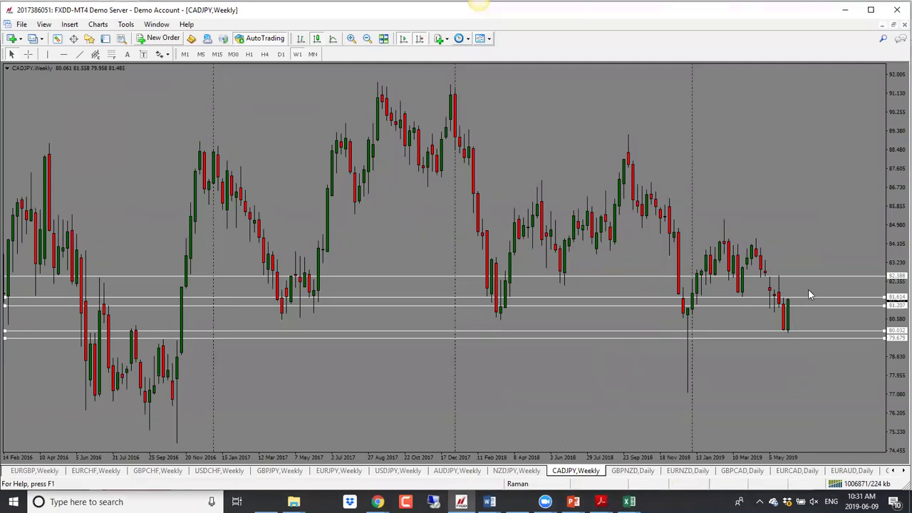
drag(806, 305, 808, 311)
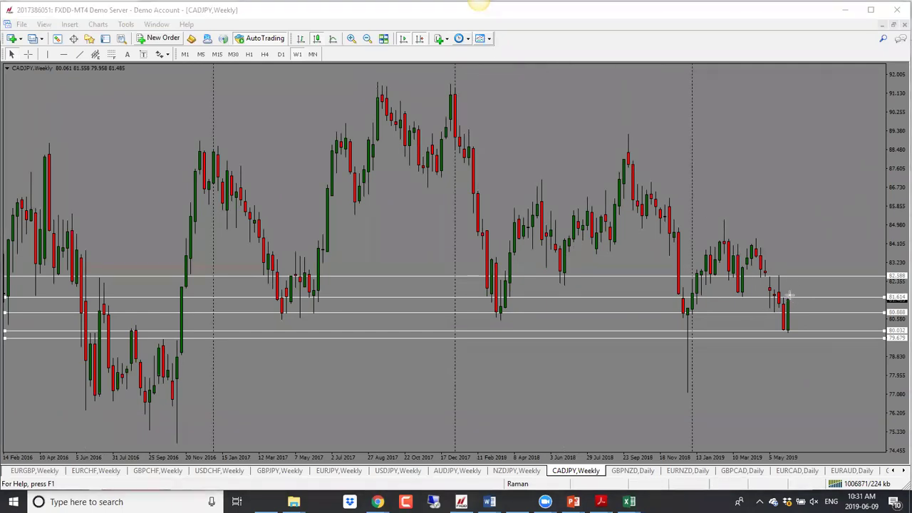
Step: Sketch and clear the projected CADJPY rally to 82.588, and add a yellow horizontal level at 83.412
mouse_move(791, 296)
mouse_down()
mouse_move(800, 313)
mouse_move(808, 275)
mouse_up()
key(Escape)
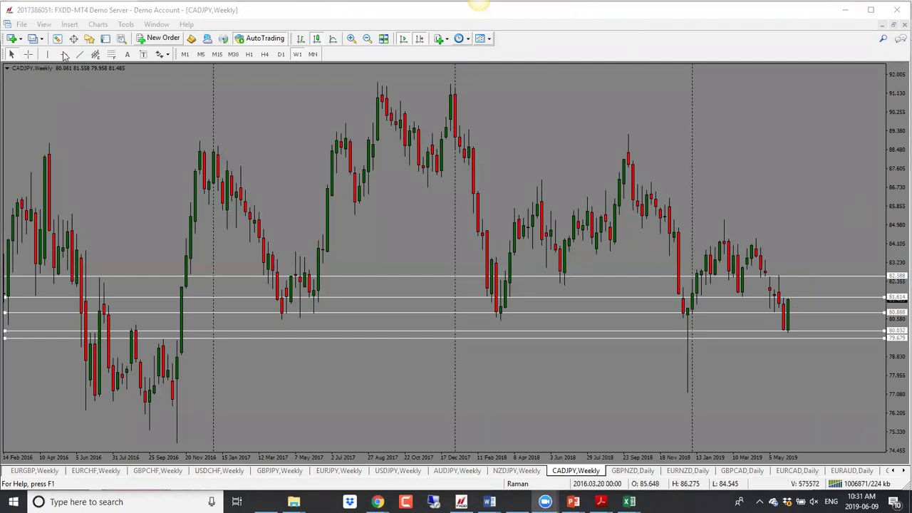
click(773, 258)
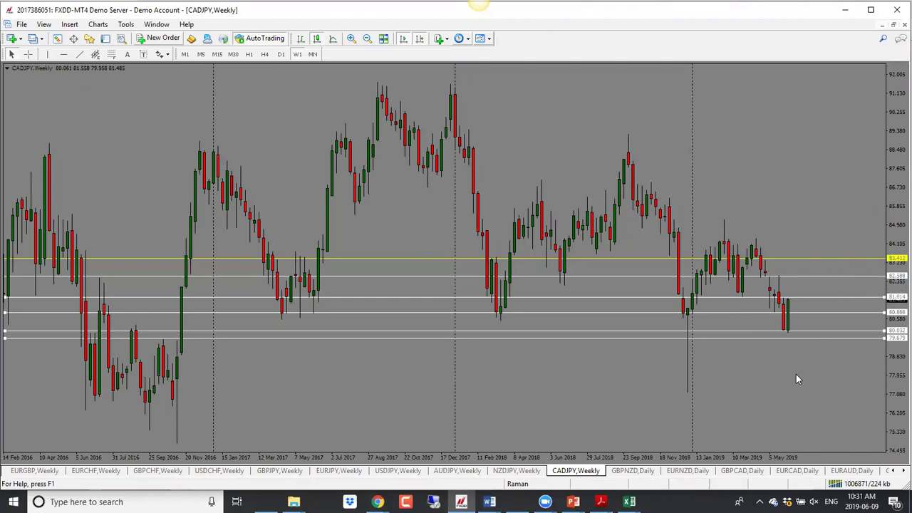
Step: Open the XAUUSD chart on the weekly timeframe and move its lowest yellow level up to 1365.87
click(895, 472)
click(896, 472)
click(895, 471)
click(896, 471)
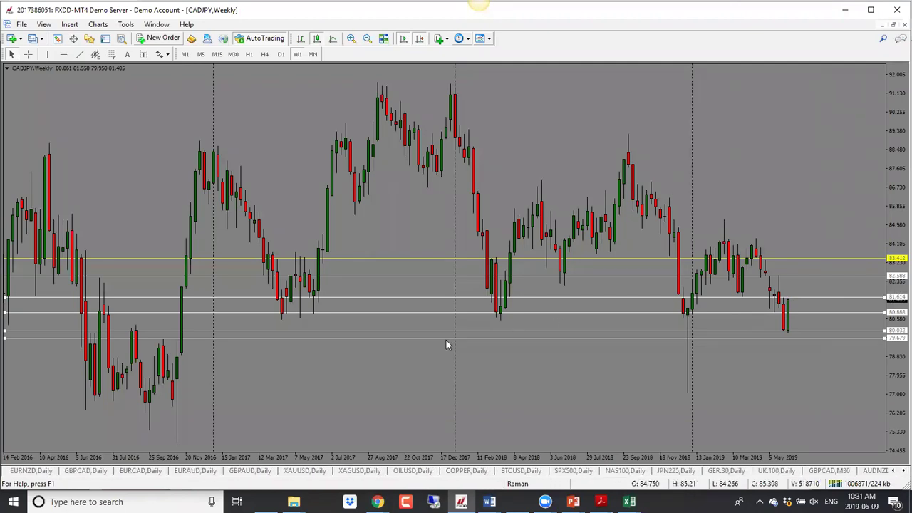
click(295, 472)
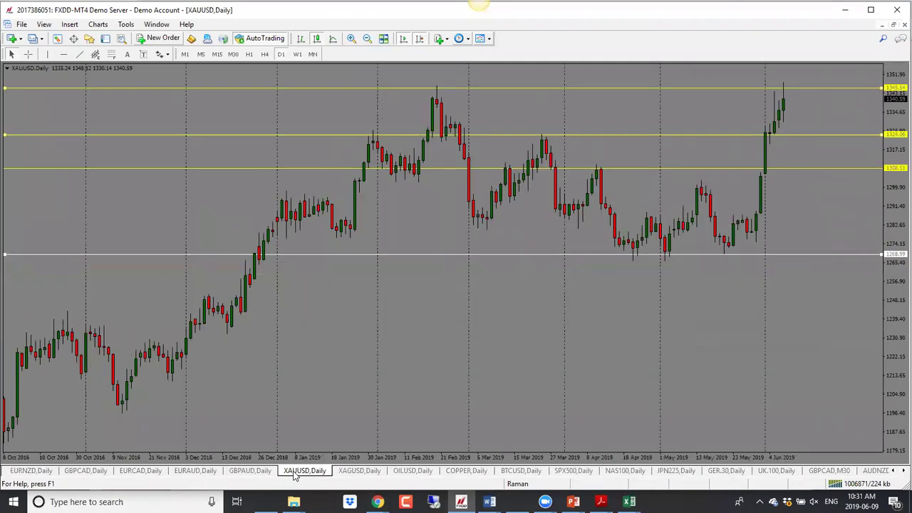
click(298, 57)
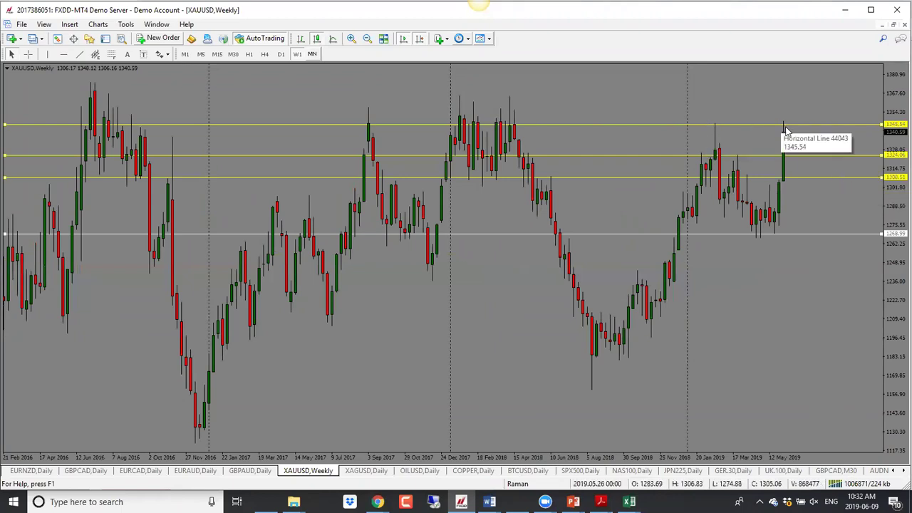
drag(816, 180, 808, 99)
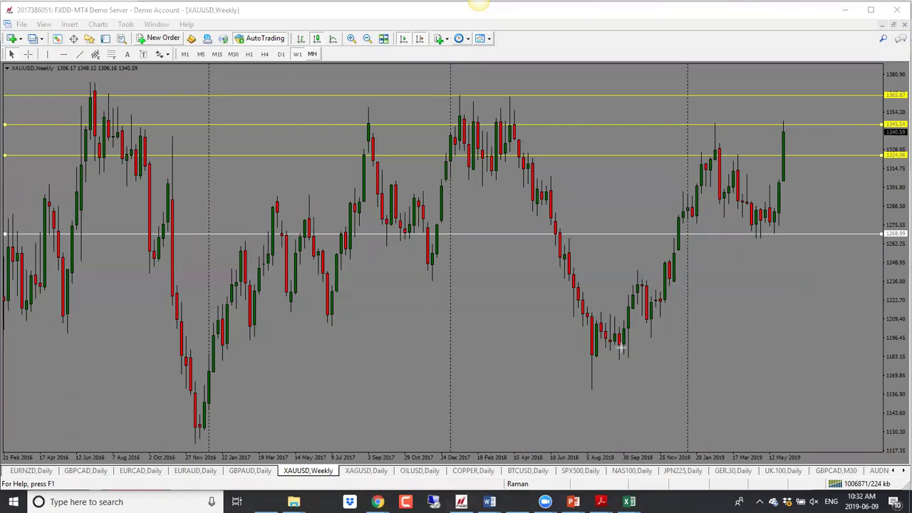
Step: Sketch gold's rally from the autumn 2018 low, the pullback to 1268.99 and a projected breakout above 1365.87, and clear it
drag(634, 341, 719, 133)
mouse_move(630, 344)
mouse_down()
mouse_move(722, 124)
mouse_move(763, 231)
mouse_move(823, 60)
mouse_up()
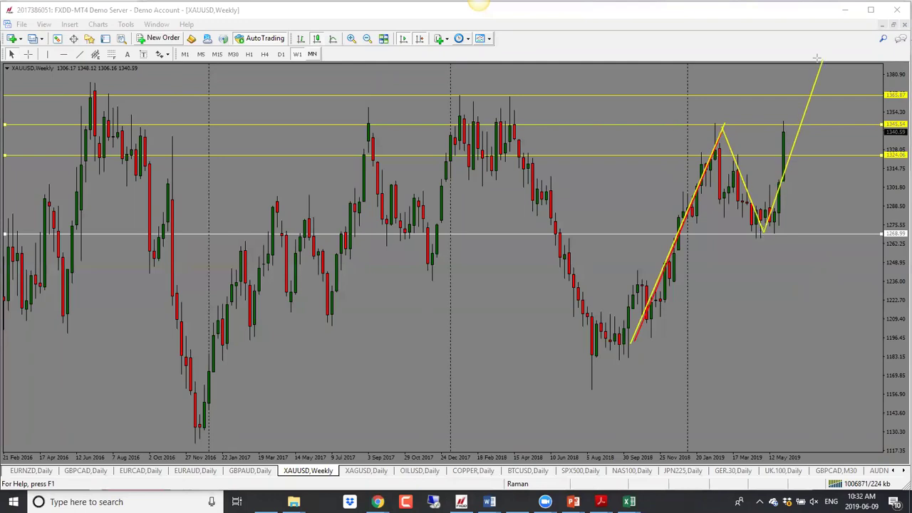
key(BackSpace)
key(BackSpace)
key(BackSpace)
key(BackSpace)
Step: Sketch gold's double top at 1345.54 with a projected drop back to the autumn 2018 lows, underline the level, and clear everything
drag(631, 344, 714, 127)
mouse_move(741, 206)
mouse_down()
mouse_move(764, 232)
mouse_move(796, 121)
mouse_move(844, 337)
mouse_move(862, 356)
mouse_move(861, 348)
mouse_up()
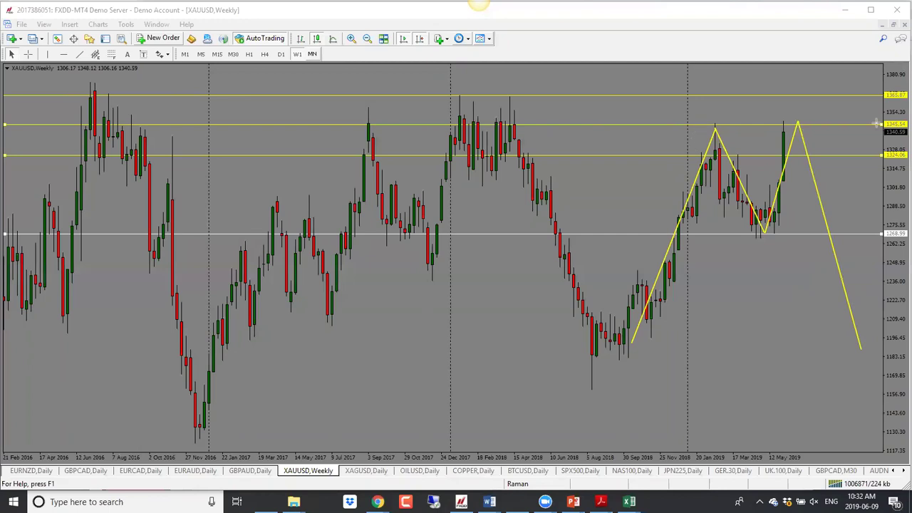
drag(886, 122, 704, 125)
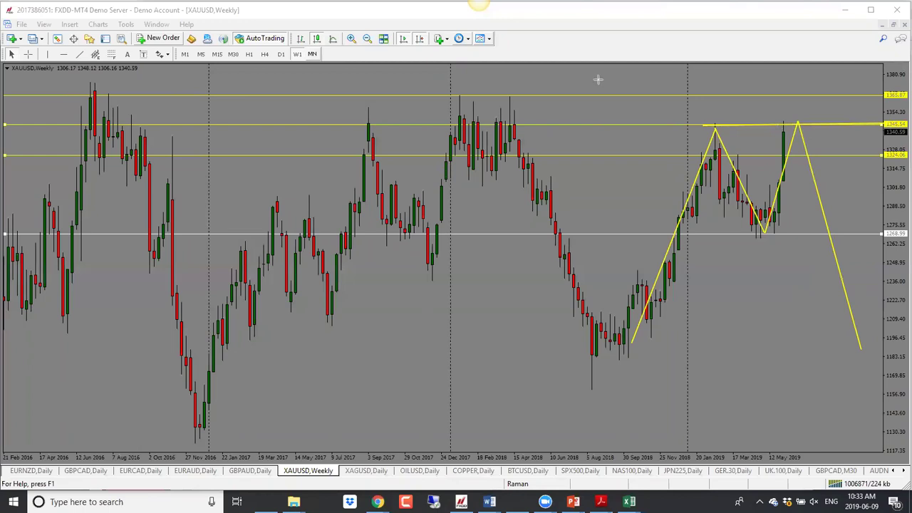
key(Delete)
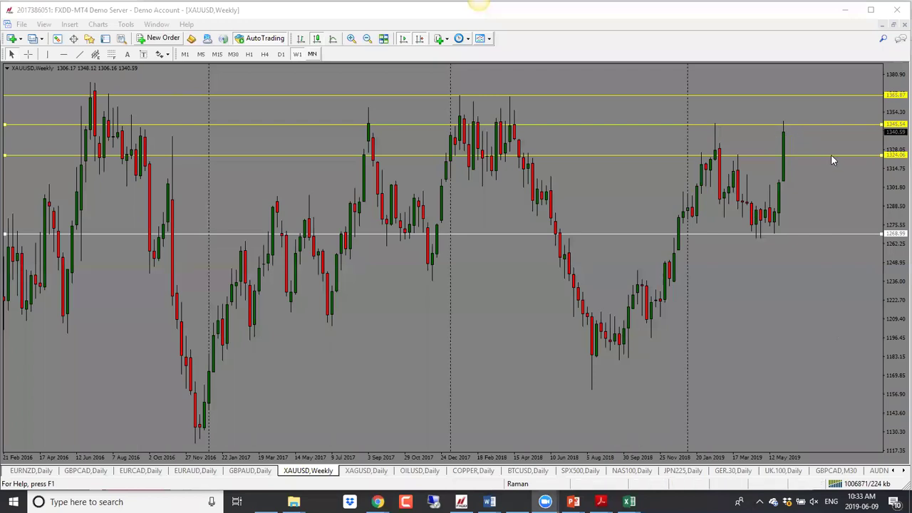
Step: Move gold's lowest yellow level up to 1332.38 and sketch the price reactions at 1332.38, 1345.54 and 1365.87, clearing the sketches
drag(830, 157, 834, 148)
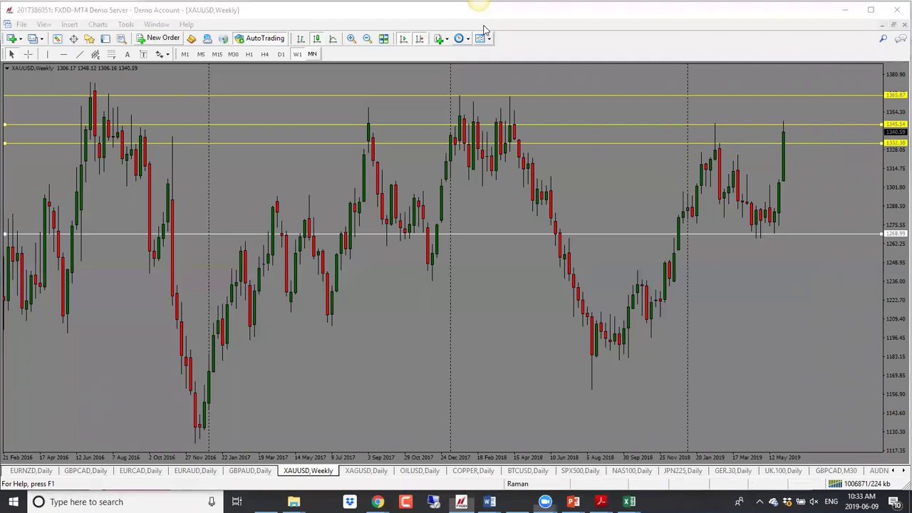
mouse_move(783, 127)
mouse_down()
mouse_move(798, 144)
mouse_move(815, 95)
mouse_up()
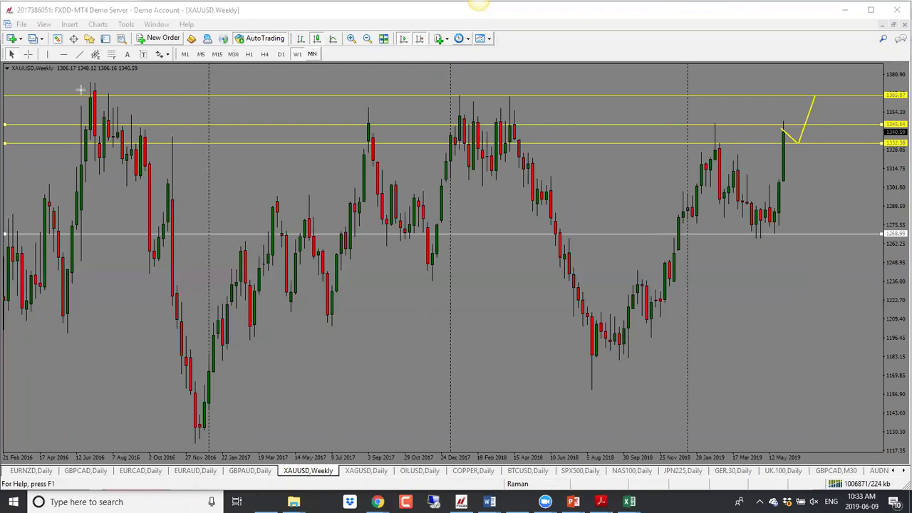
double_click(902, 94)
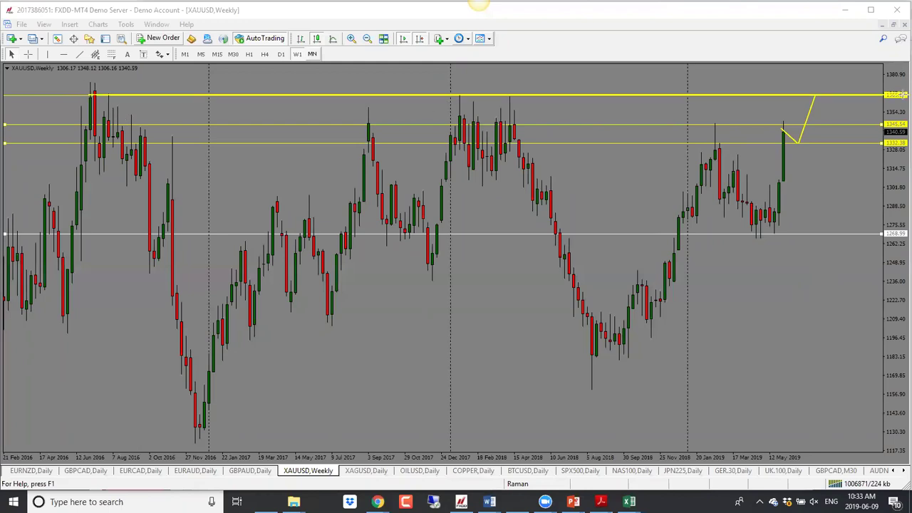
drag(818, 95, 835, 145)
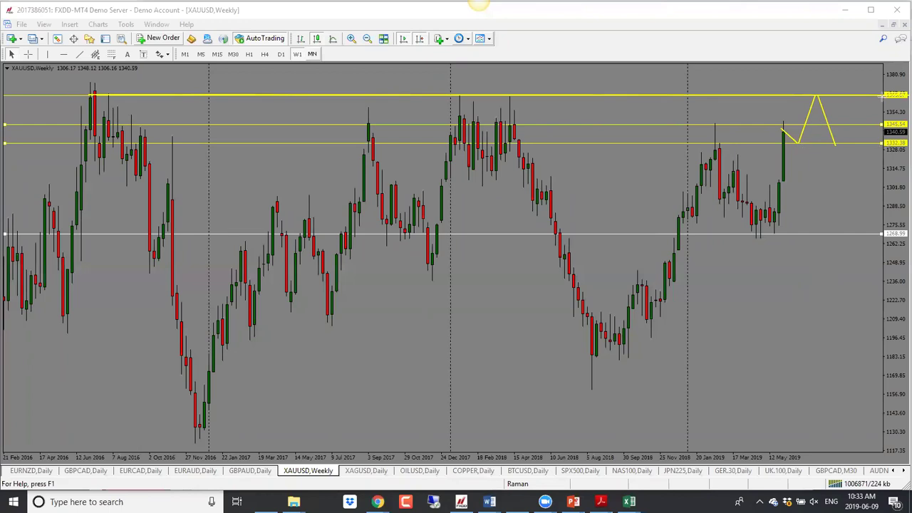
key(ctrl+z)
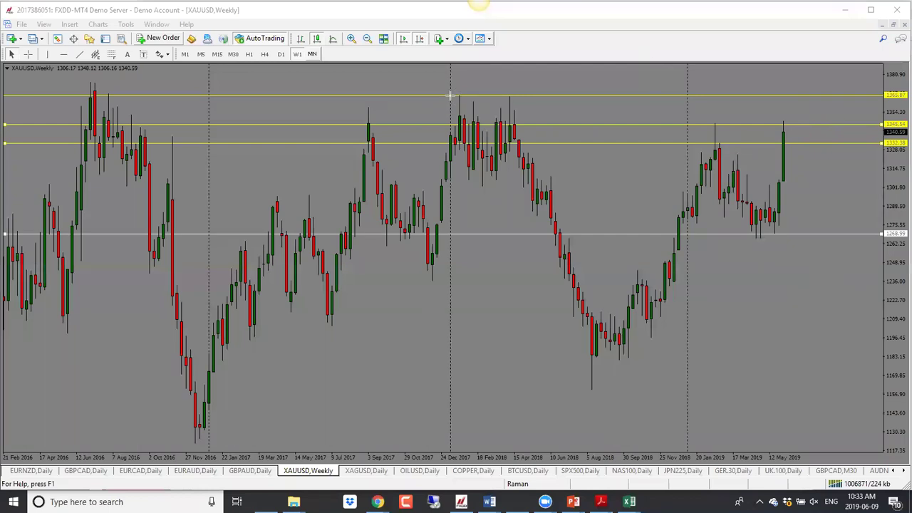
drag(449, 96, 547, 93)
drag(708, 126, 817, 123)
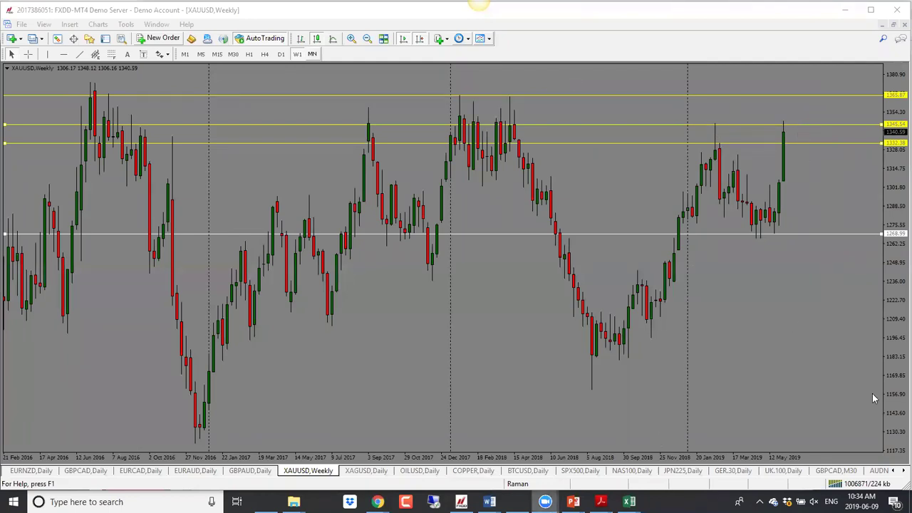
Step: Open the XAGUSD chart on the weekly timeframe and move its two highest white levels up to 15.08 and 15.33
click(367, 470)
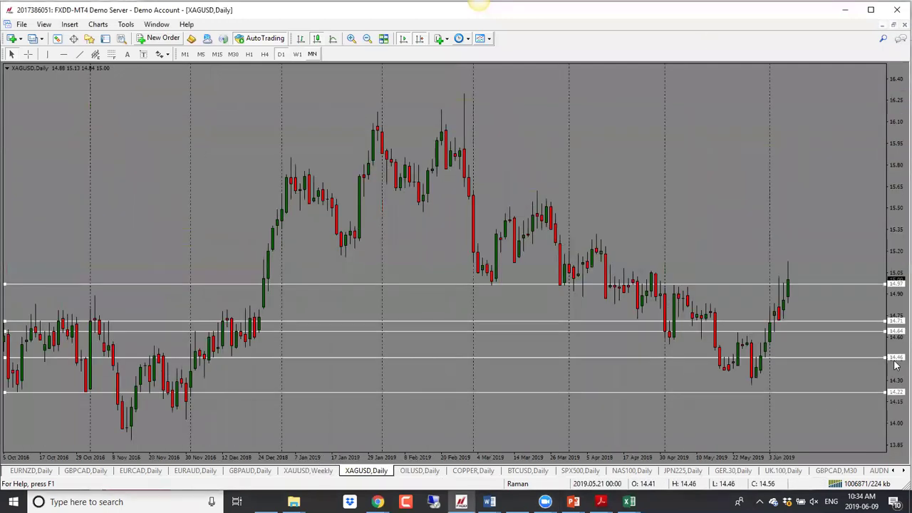
click(297, 57)
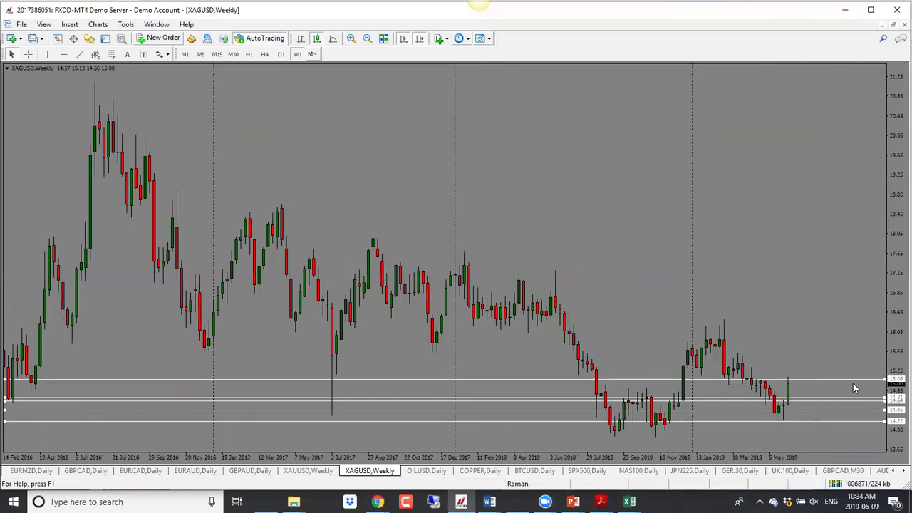
drag(858, 397, 858, 371)
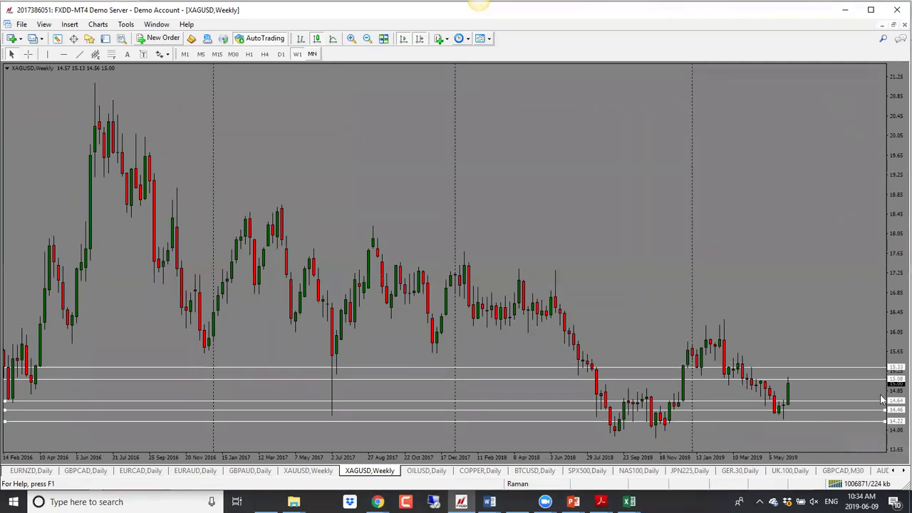
Step: Move two lower silver levels up to 15.61 and 14.73, and sketch a projected dip to 14.73 with a rally to 15.61
drag(875, 403, 880, 354)
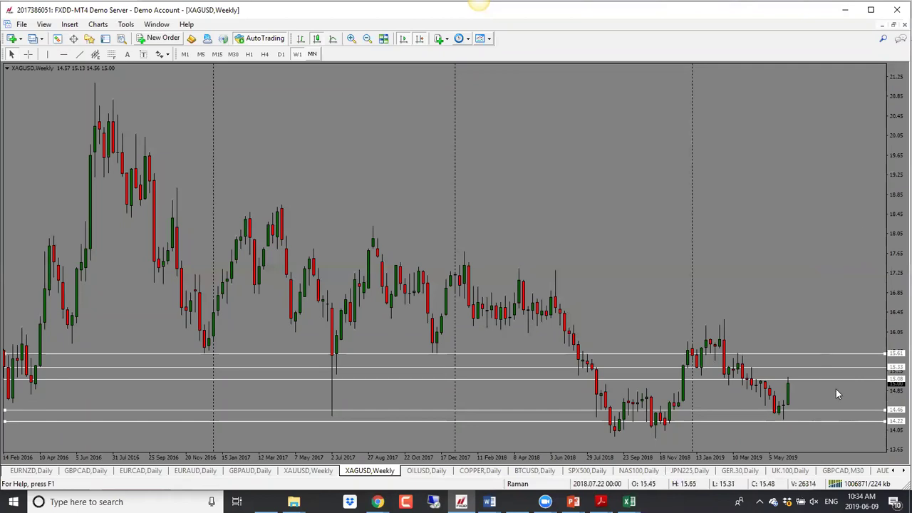
drag(853, 420, 862, 398)
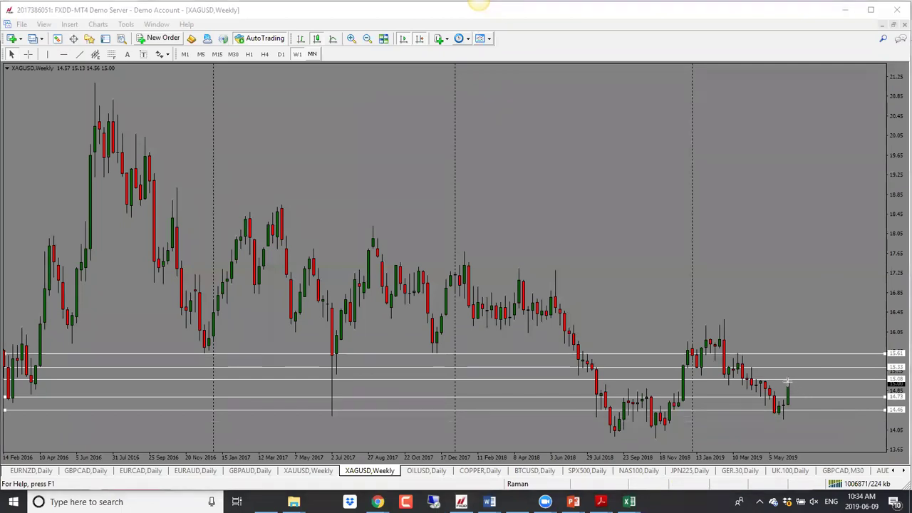
drag(799, 396, 813, 356)
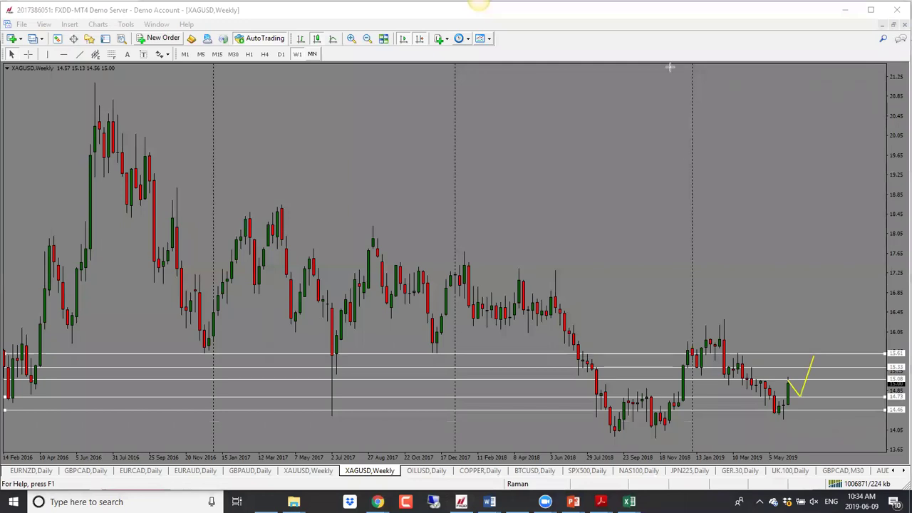
Step: Open the OILUSD chart on the weekly timeframe and move its highest white level up to 57.23
click(431, 472)
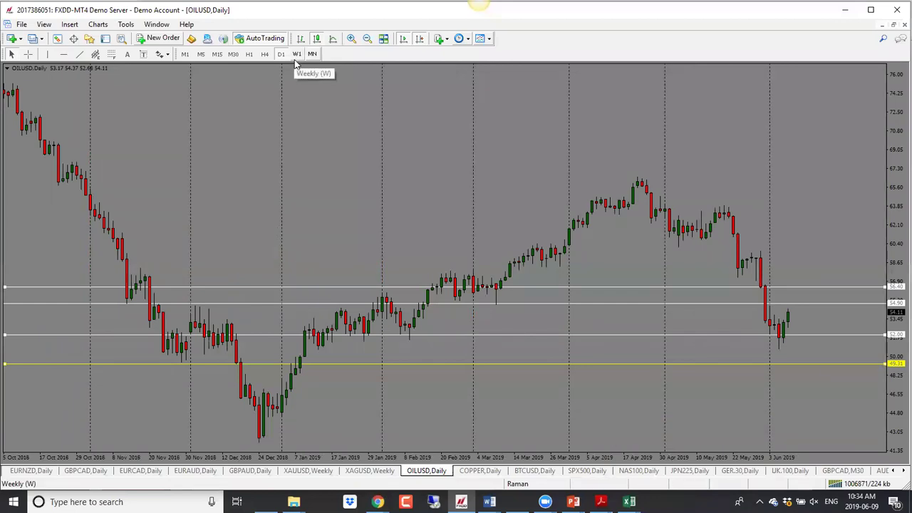
click(297, 56)
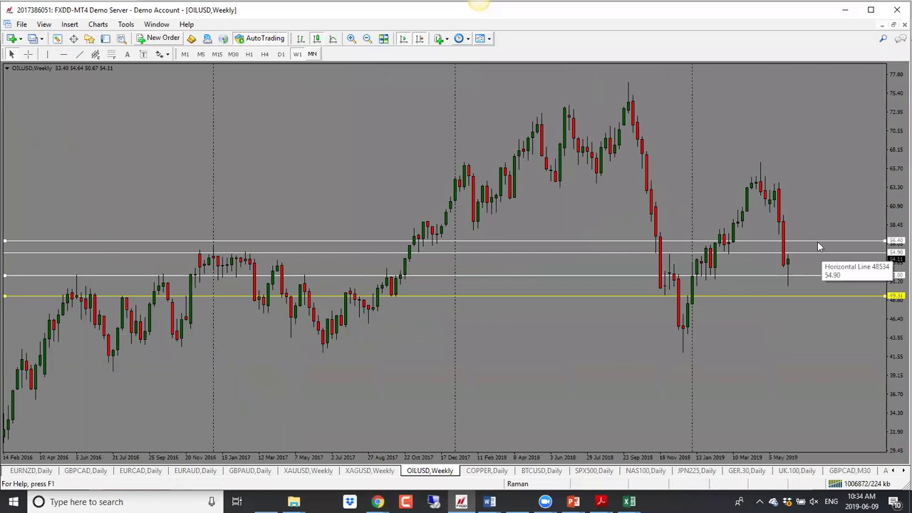
drag(818, 243, 818, 236)
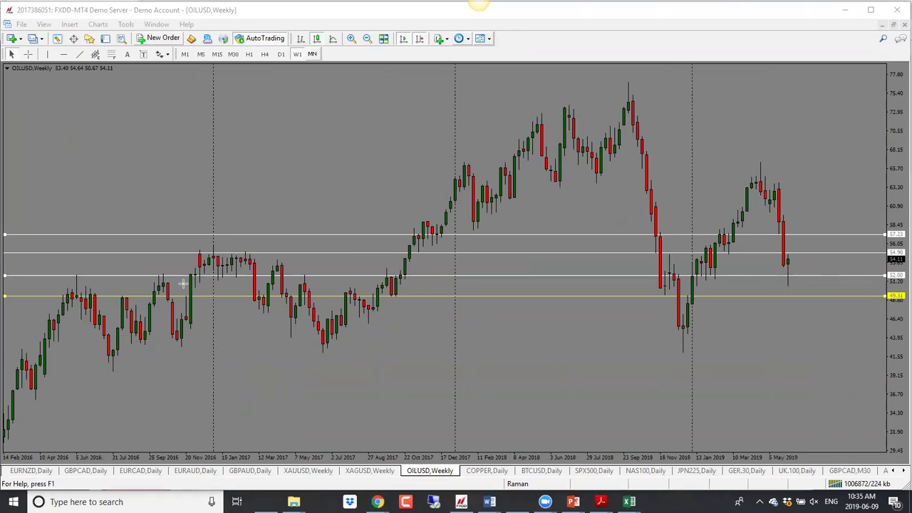
Step: Underline the 54.90 oil level through past price action, sketch a projected rejection toward 49.31, and clear the sketch
mouse_move(194, 253)
mouse_down()
mouse_move(549, 247)
mouse_move(777, 284)
mouse_up()
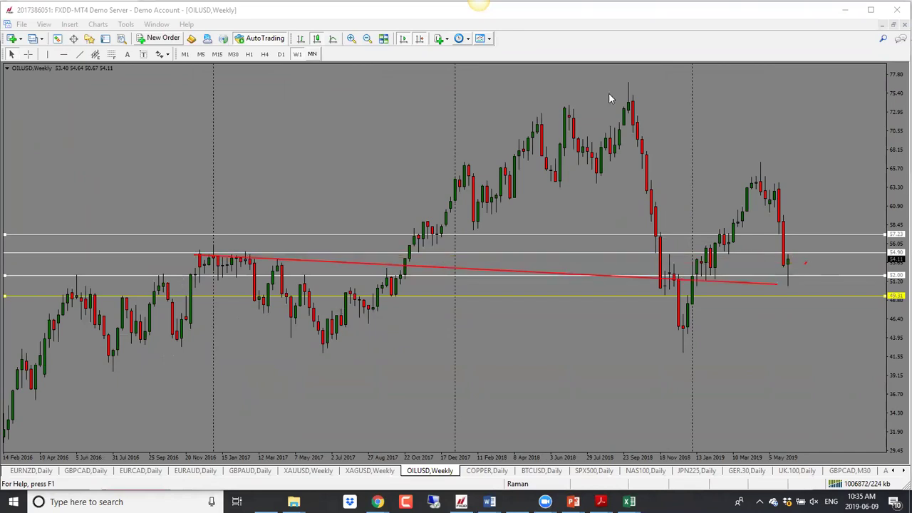
key(BackSpace)
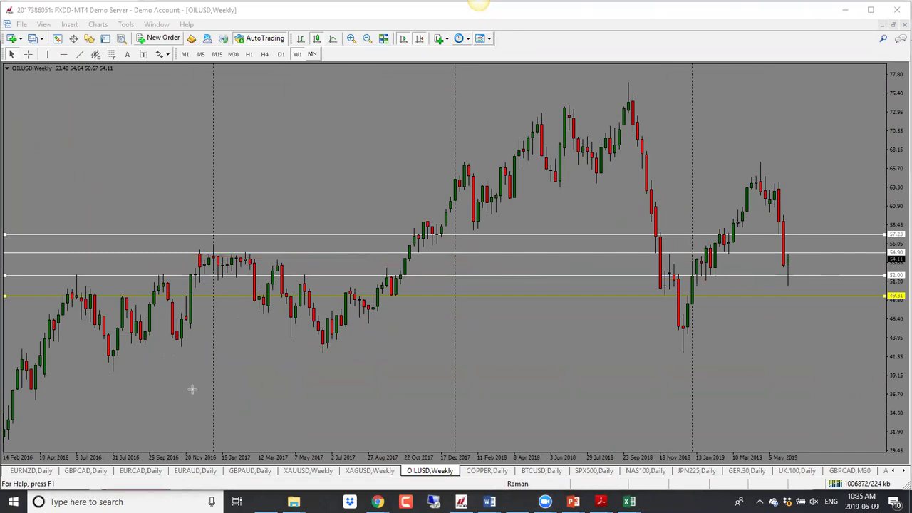
drag(195, 253, 658, 254)
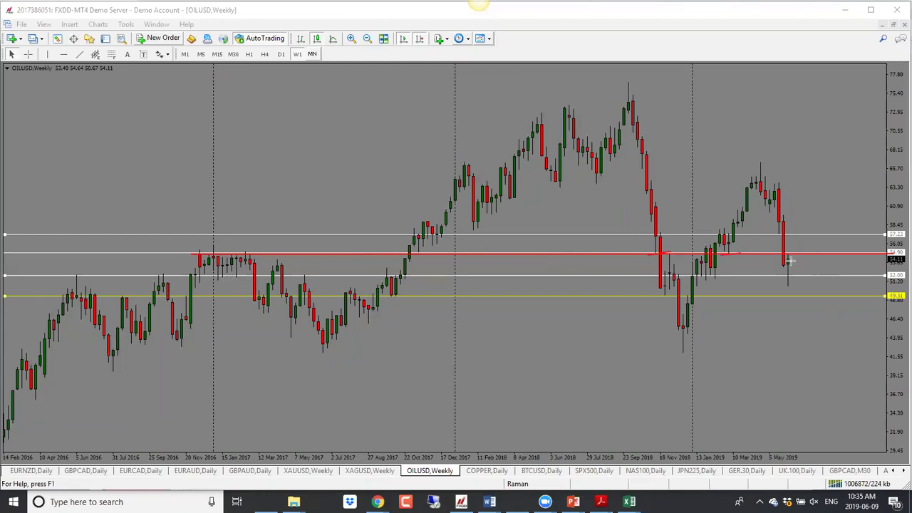
drag(797, 253, 808, 291)
key(Escape)
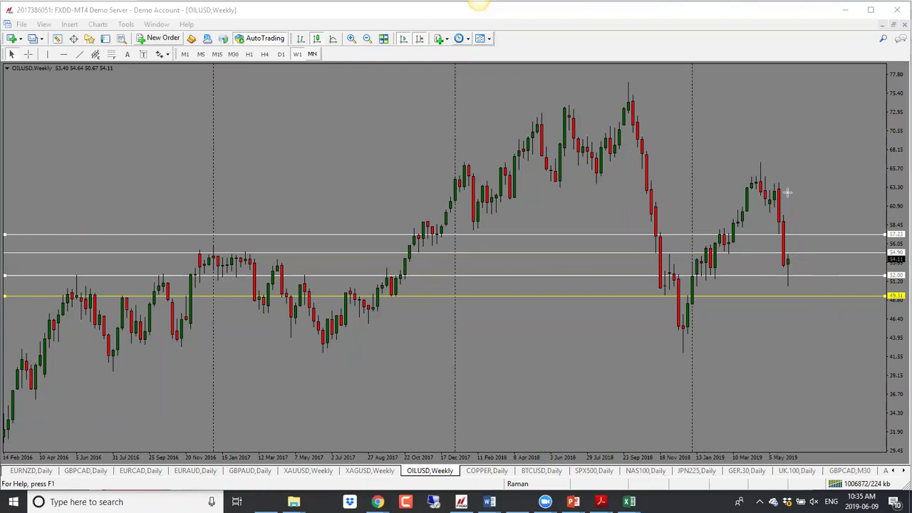
Step: Sketch a projected oil bounce to 57.23 and drop below 49.31, clear it, and move the yellow level up to 59.79
mouse_move(781, 221)
mouse_down()
mouse_move(788, 285)
mouse_move(803, 236)
mouse_move(818, 305)
mouse_up()
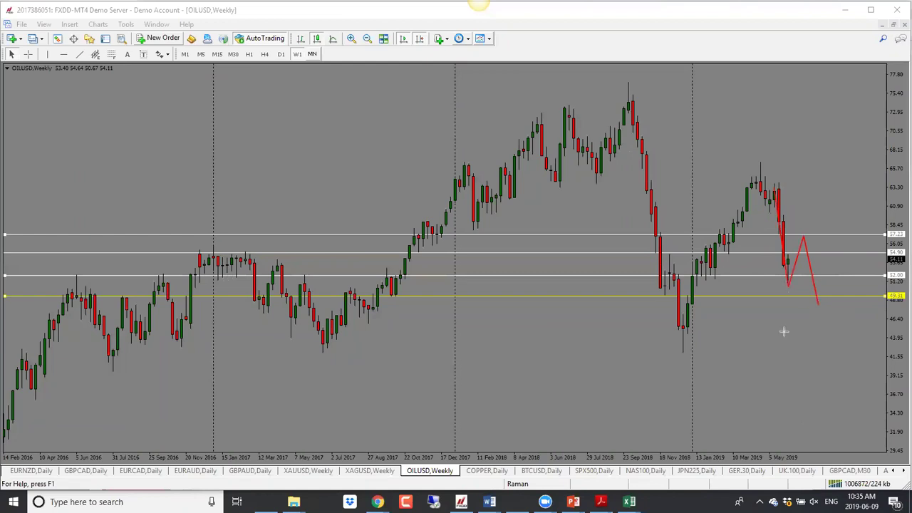
key(Escape)
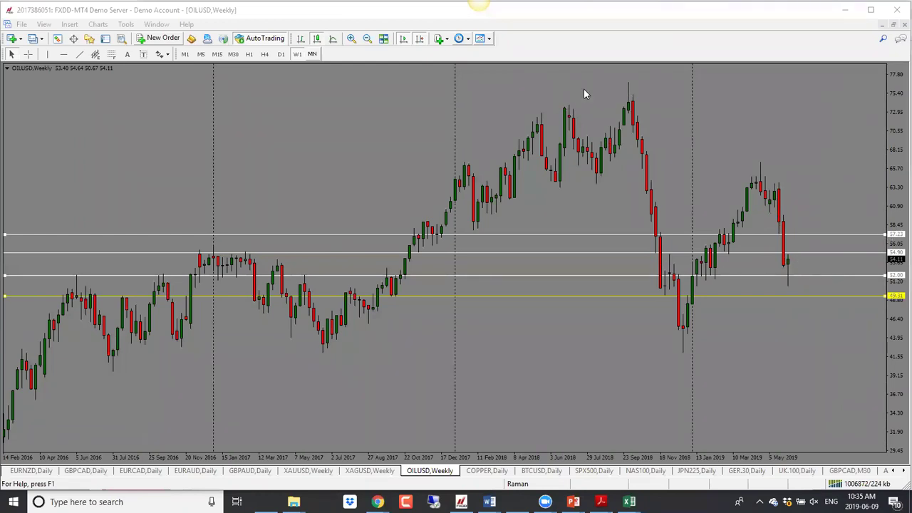
drag(813, 295, 815, 215)
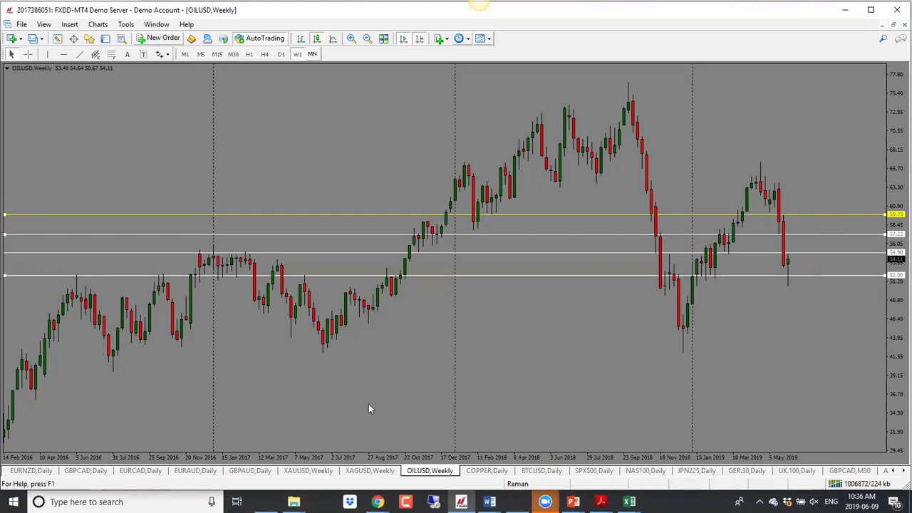
Step: Open the COPPER chart on the weekly timeframe and move its lowest yellow level to 2.556 and its highest yellow level to 2.525
click(482, 472)
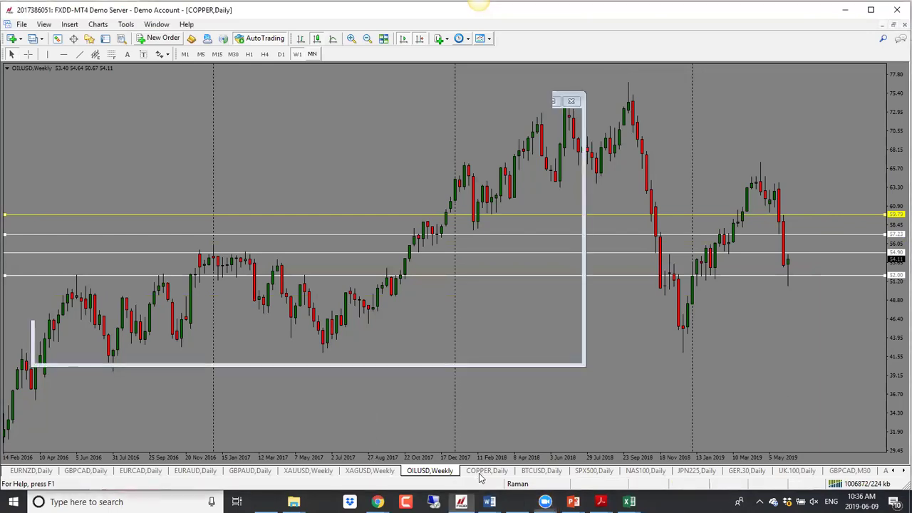
click(298, 55)
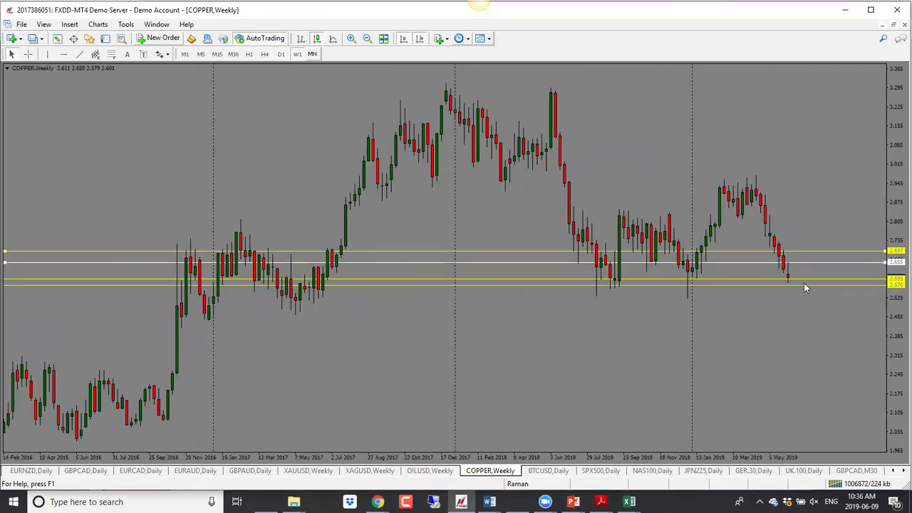
drag(804, 284, 801, 289)
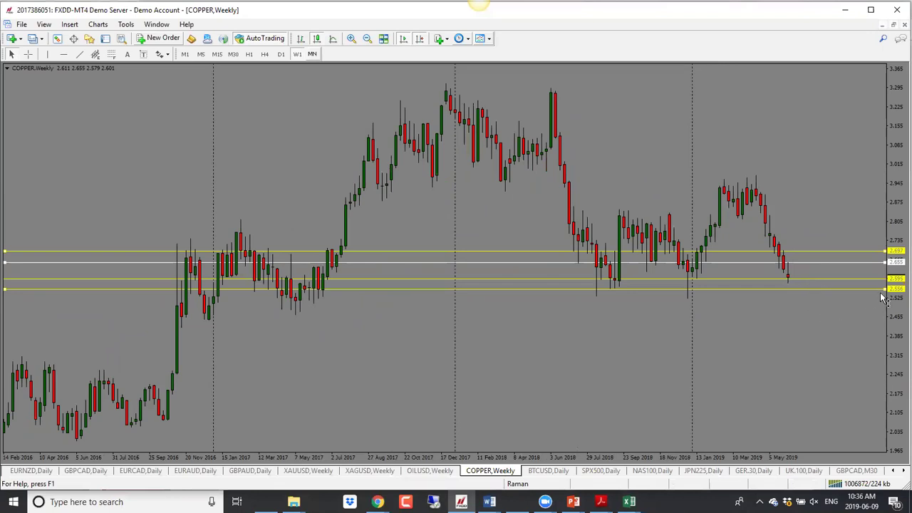
drag(857, 253, 861, 298)
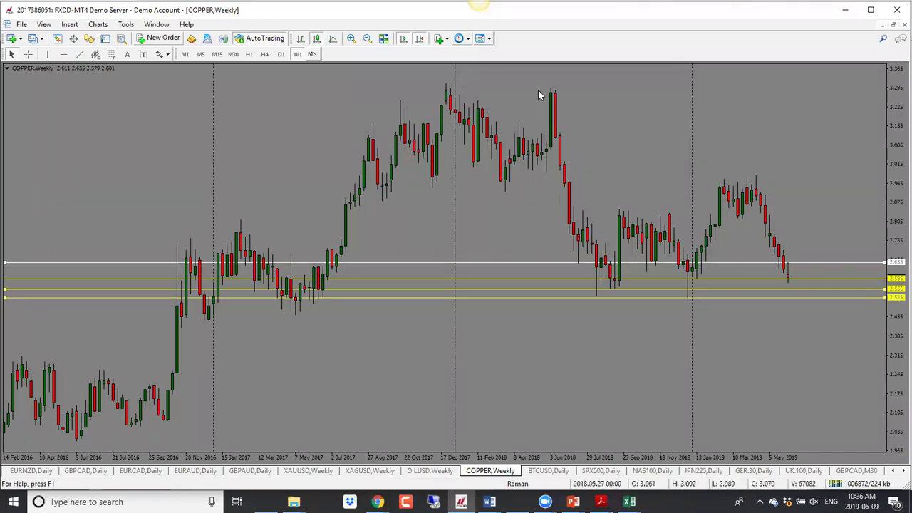
Step: Sketch a projected copper dip to 2.525 with a rally to 2.655, underline the 2.525 lows, and clear the sketch
click(480, 38)
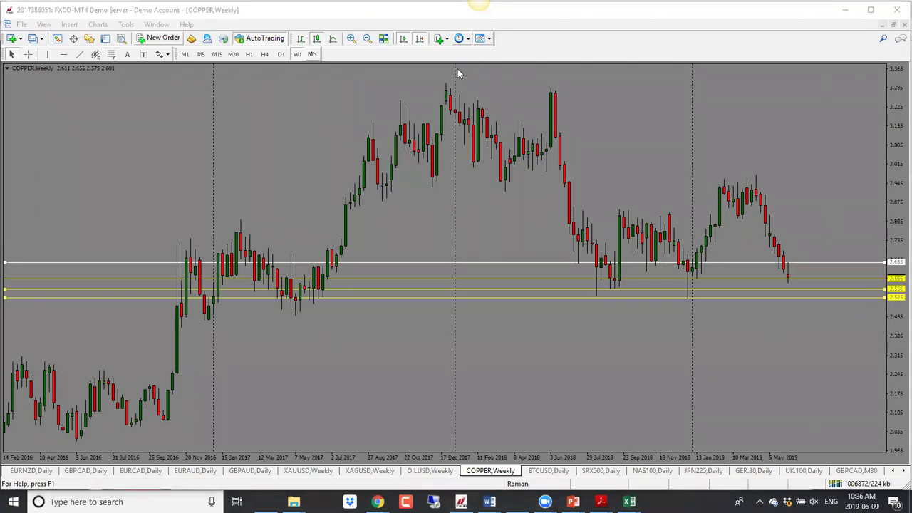
mouse_move(788, 279)
mouse_down()
mouse_move(798, 298)
mouse_move(814, 263)
mouse_up()
mouse_move(587, 301)
mouse_down()
mouse_move(857, 309)
mouse_move(883, 296)
mouse_up()
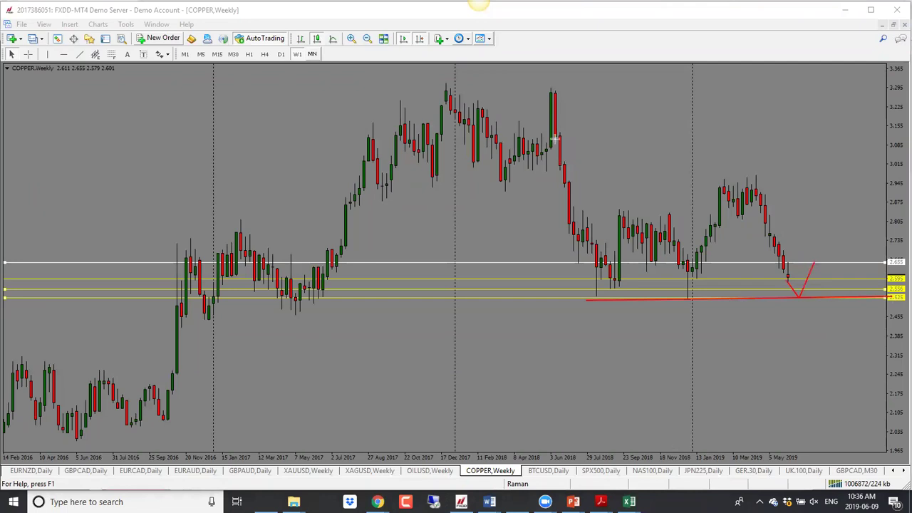
key(Escape)
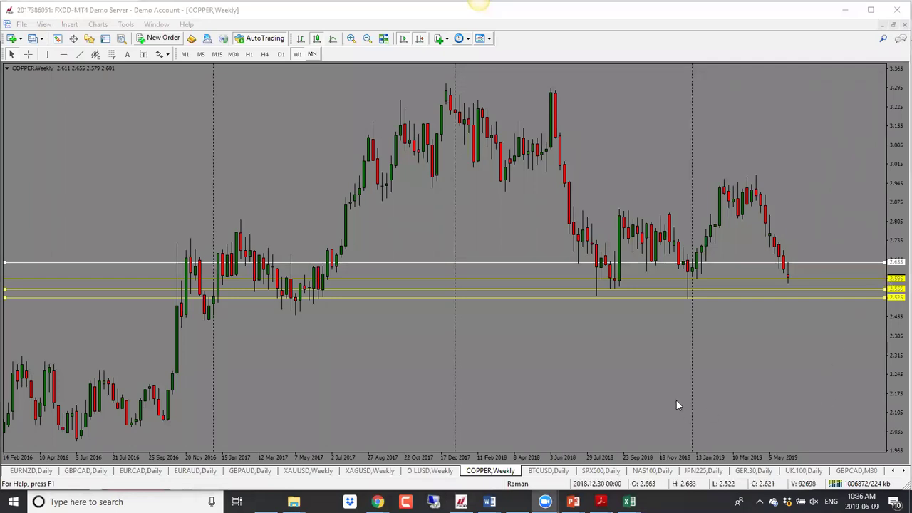
Step: View the daily BTCUSD chart and open the SPX500 chart on the weekly timeframe
click(548, 471)
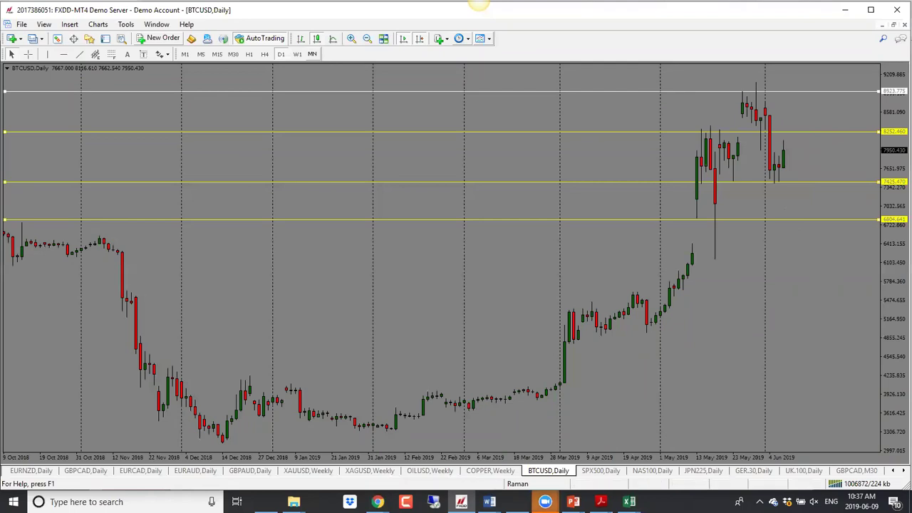
click(613, 472)
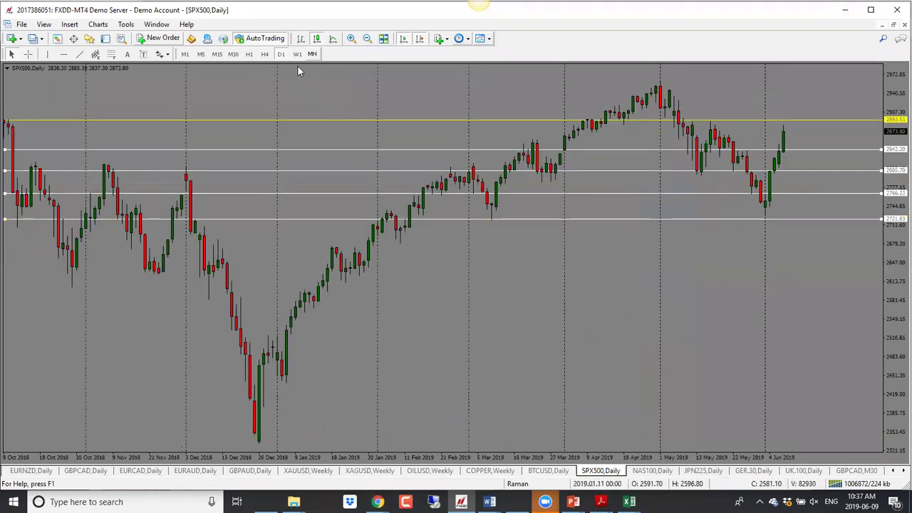
click(297, 55)
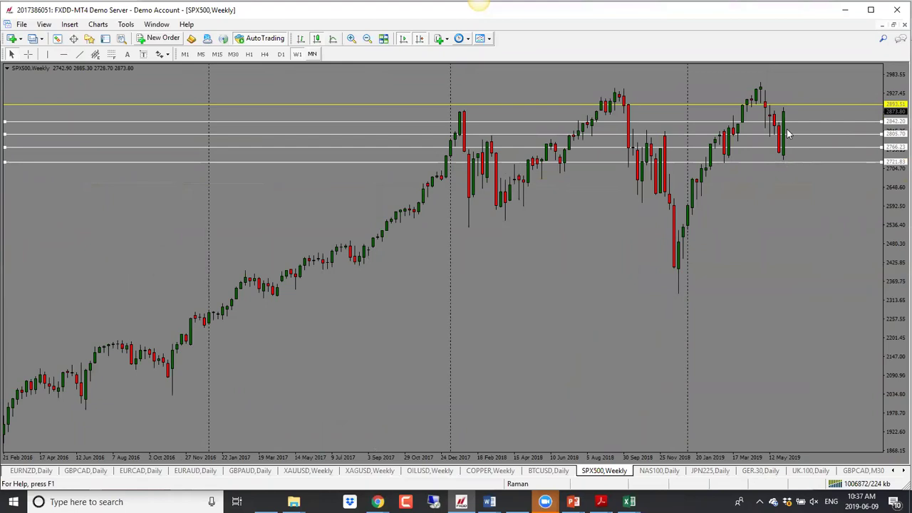
Step: Move the SPX500 levels at 2805.70 and 2842.20 to 2953.34 and 2830.15, and remove the two lowest white levels
drag(854, 132, 853, 84)
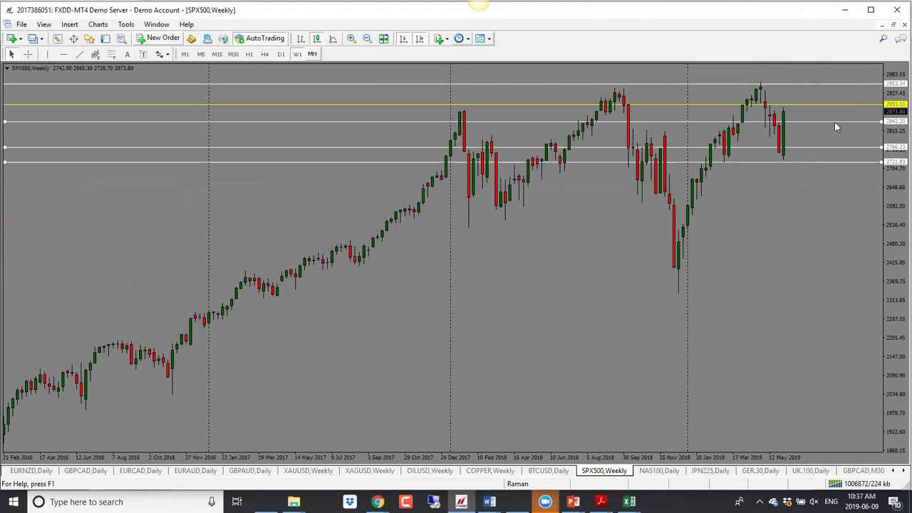
drag(834, 122, 836, 126)
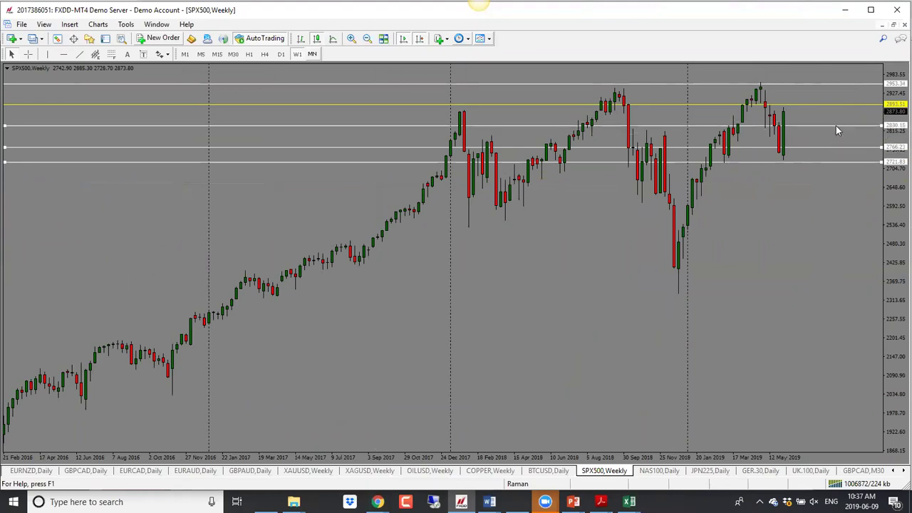
drag(853, 148, 855, 251)
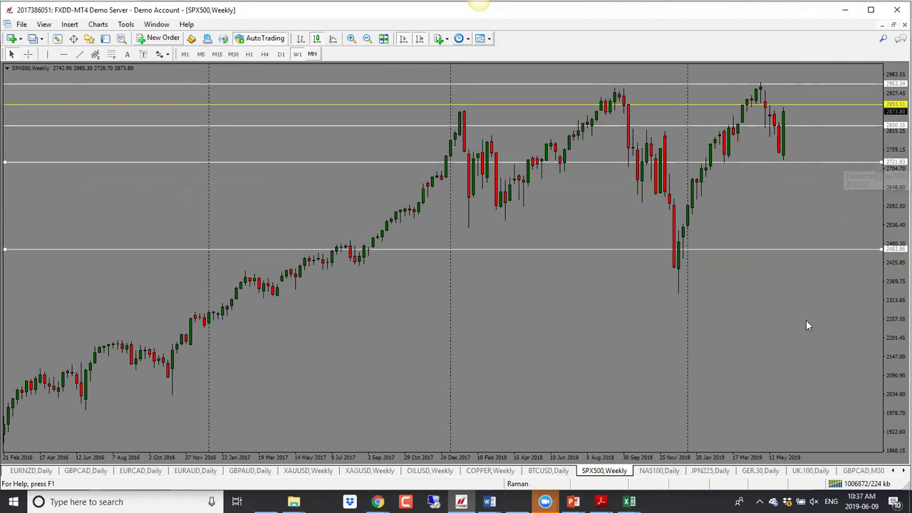
key(Delete)
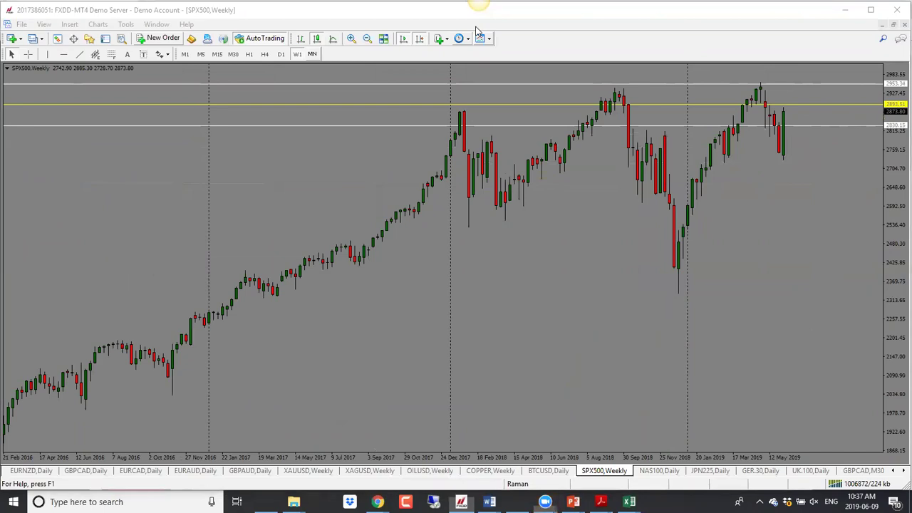
Step: Sketch a projected SPX500 dip to 2830.15 with a rally to 2953.34, underline the past highs, and clear the sketch
drag(784, 110, 795, 128)
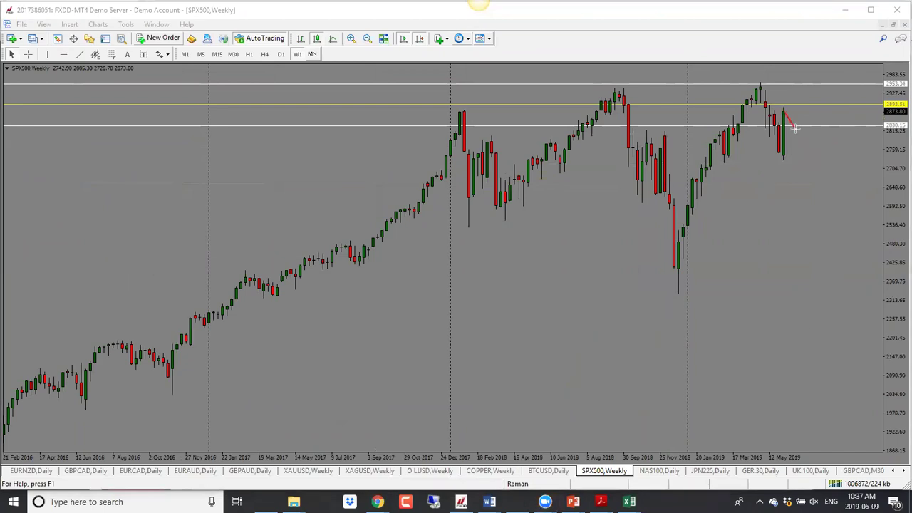
drag(795, 127, 810, 85)
drag(611, 85, 872, 82)
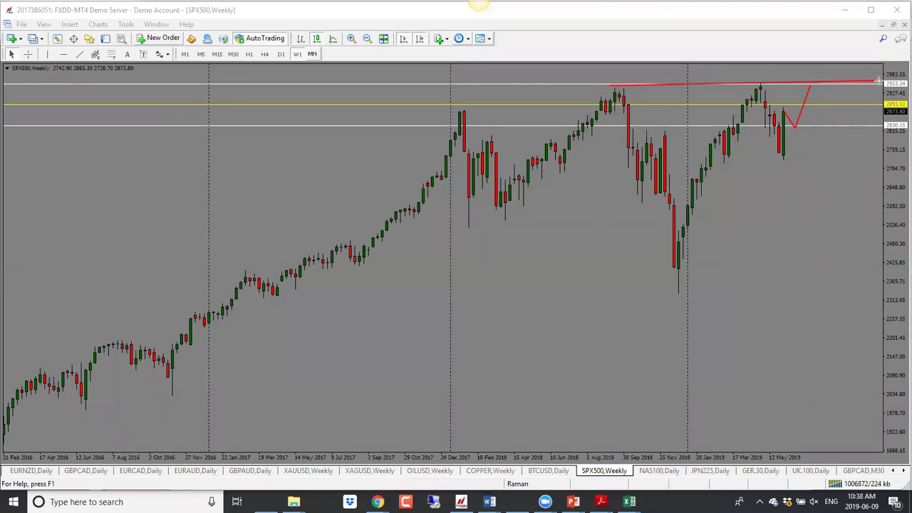
key(BackSpace)
key(BackSpace)
key(BackSpace)
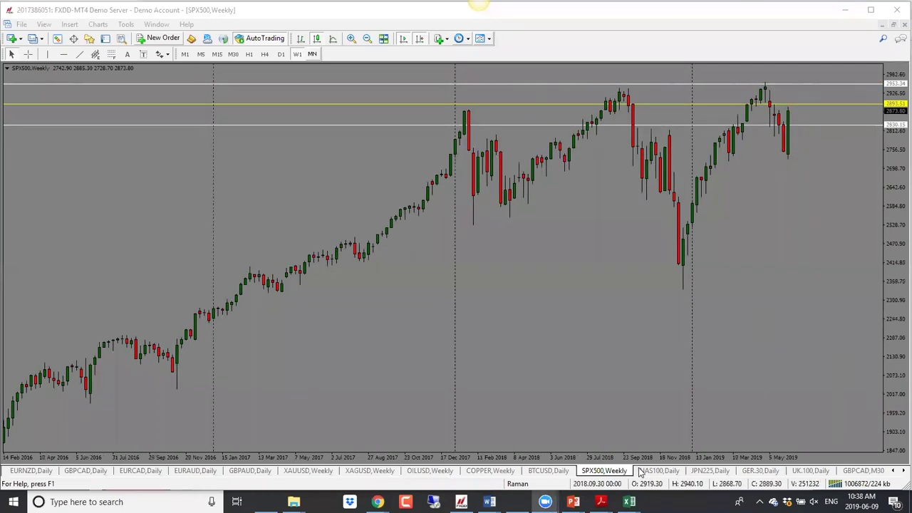
Step: Open the NAS100 chart on the weekly timeframe and move its 7365.80 and 7070.58 levels up to 7460.68 and 7711.08
click(645, 474)
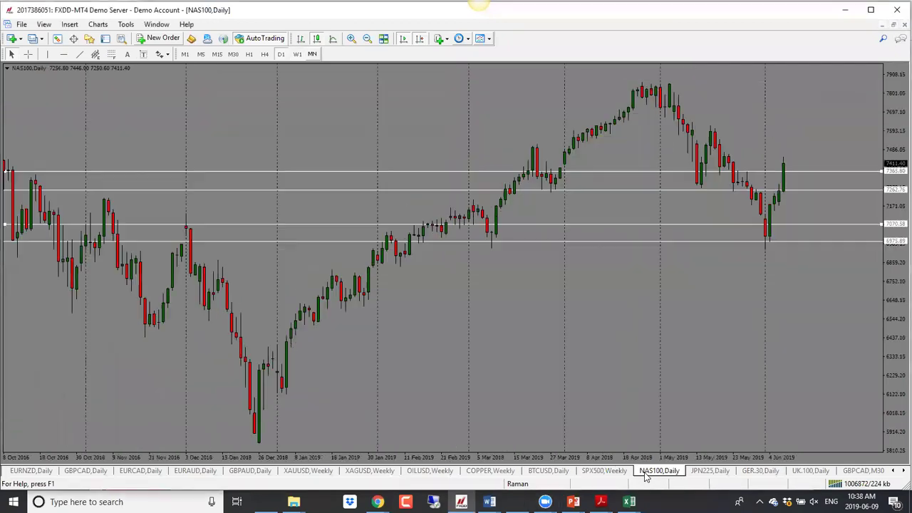
click(297, 54)
drag(821, 129, 823, 125)
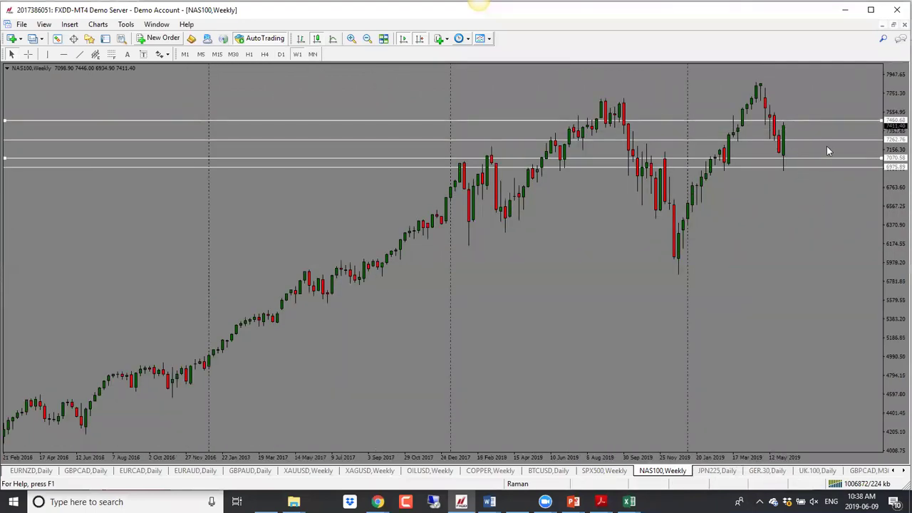
drag(828, 159, 829, 96)
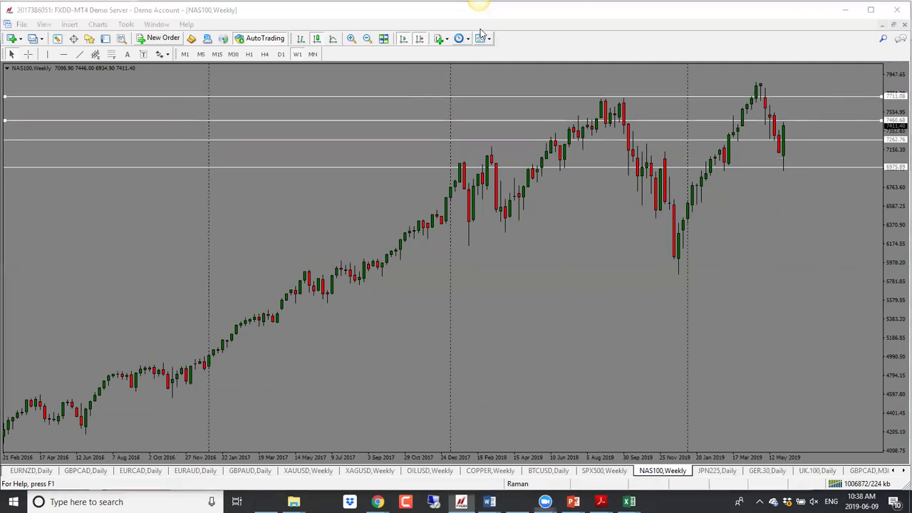
Step: Sketch a projected NAS100 dip to 7262.76 with a rally to 7711.08, underline the 7262.76 support, and clear the sketch
drag(782, 124, 794, 140)
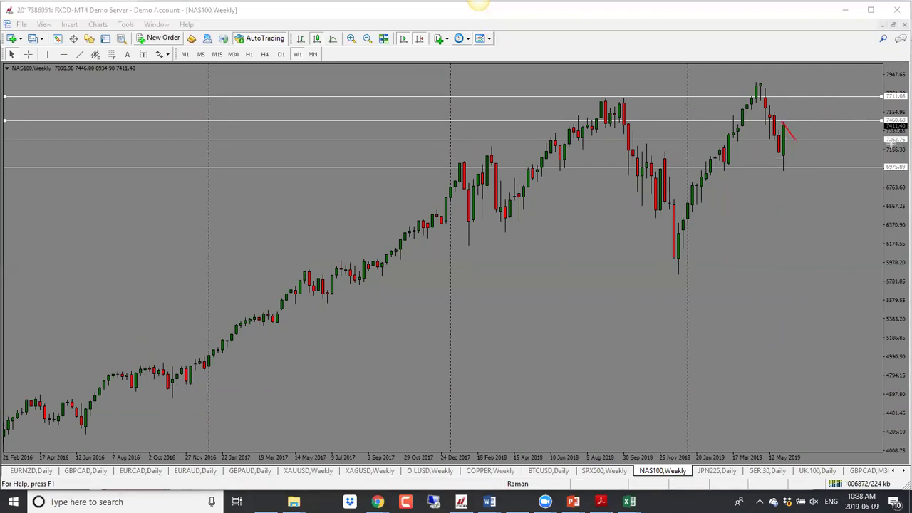
mouse_move(729, 141)
mouse_down()
mouse_move(871, 143)
mouse_move(887, 132)
mouse_move(882, 143)
mouse_up()
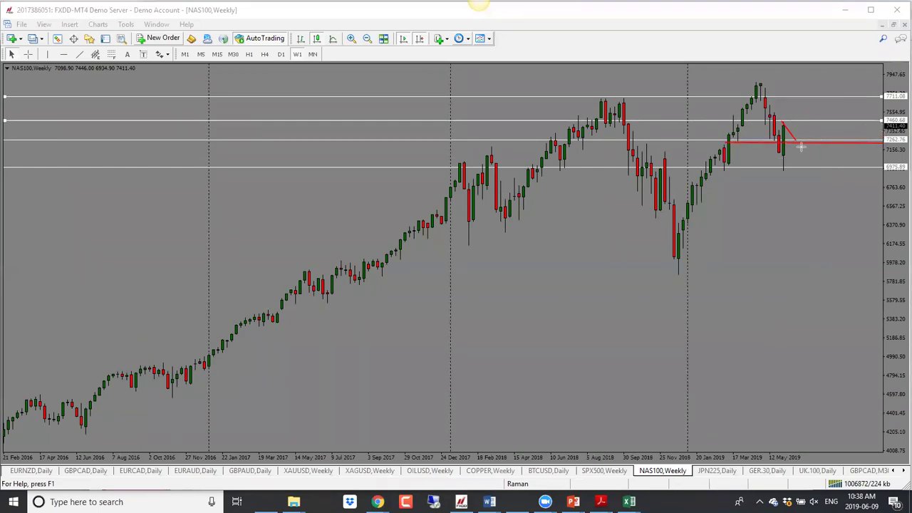
drag(795, 139, 810, 95)
key(BackSpace)
key(BackSpace)
key(BackSpace)
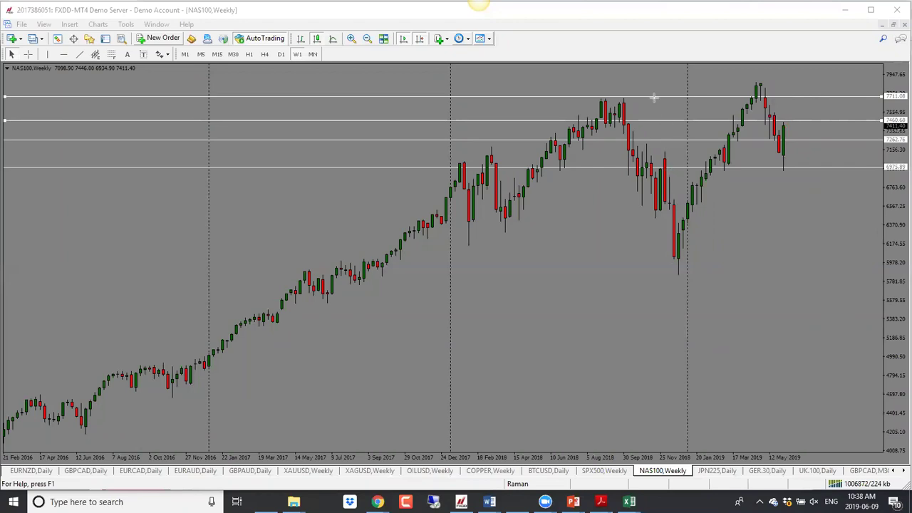
Step: Open the JPN225 chart on the weekly timeframe and move its two highest white levels to 21405.39 and 20780.76
click(712, 472)
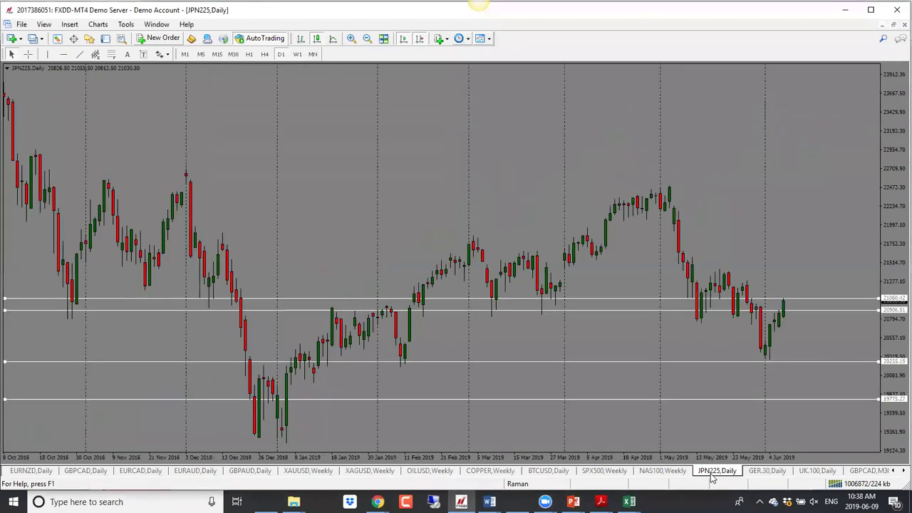
click(297, 55)
mouse_move(841, 210)
mouse_down()
mouse_move(840, 196)
mouse_move(834, 220)
mouse_up()
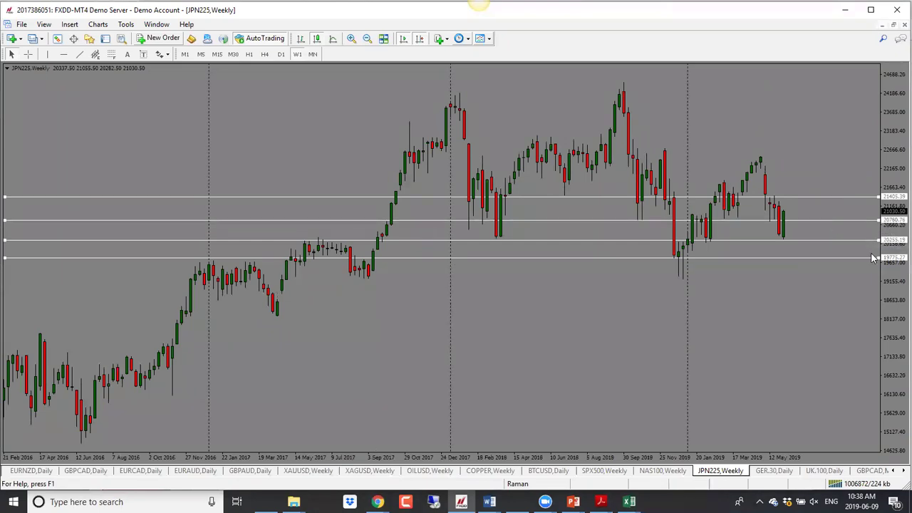
Step: Move the lowest JPN225 level up to 21877.67, sketch a projected rally from 20780.76 to it, and clear the sketch
drag(861, 258, 865, 179)
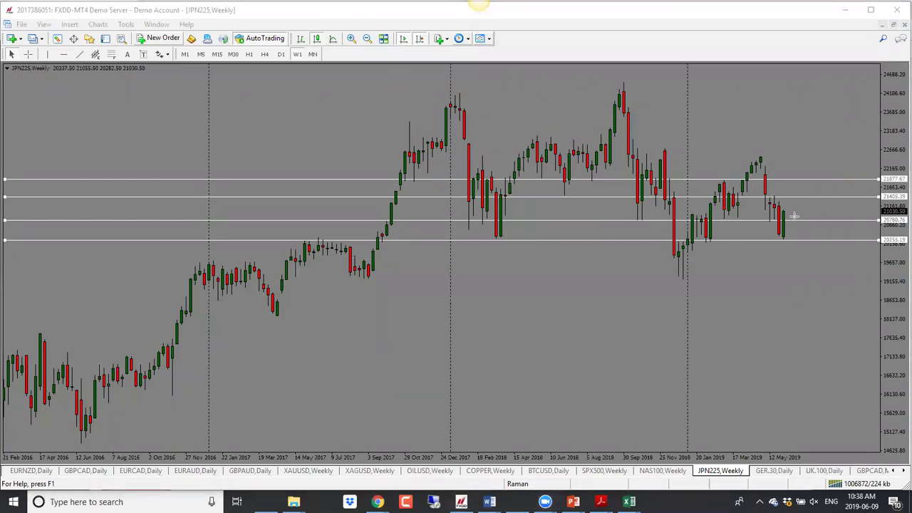
drag(792, 222, 808, 178)
key(ctrl+z)
Step: Open the GER.30 chart on the weekly timeframe and move its 12202.77, 12005.30 and 11859.41 levels to 12253.07, 11927.65 and 12458.23
click(773, 471)
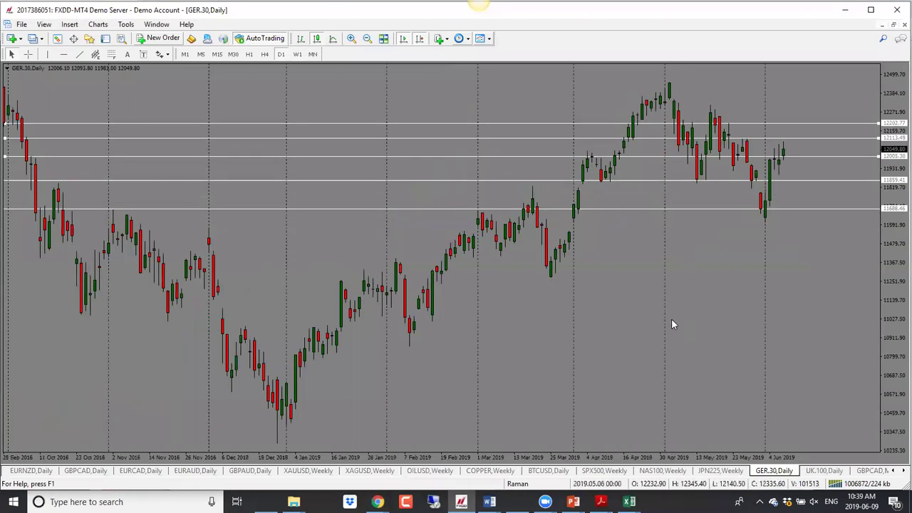
click(296, 56)
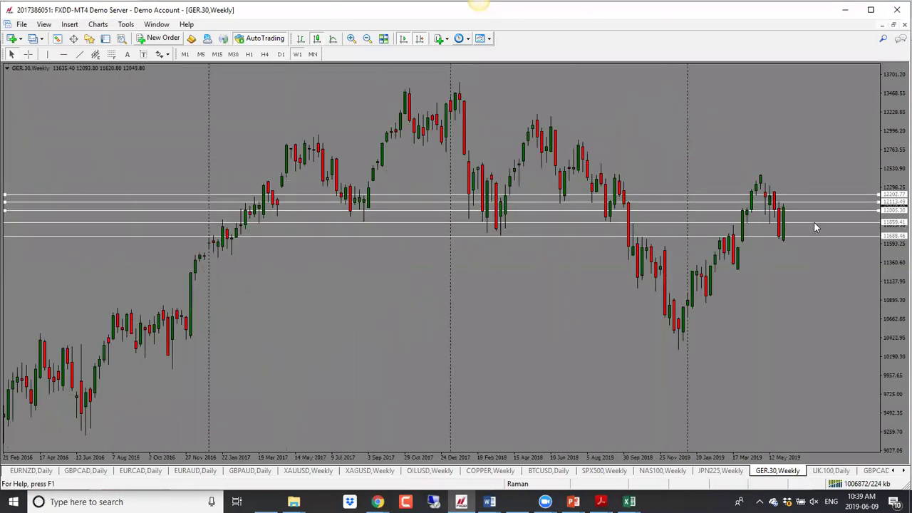
drag(828, 195, 828, 191)
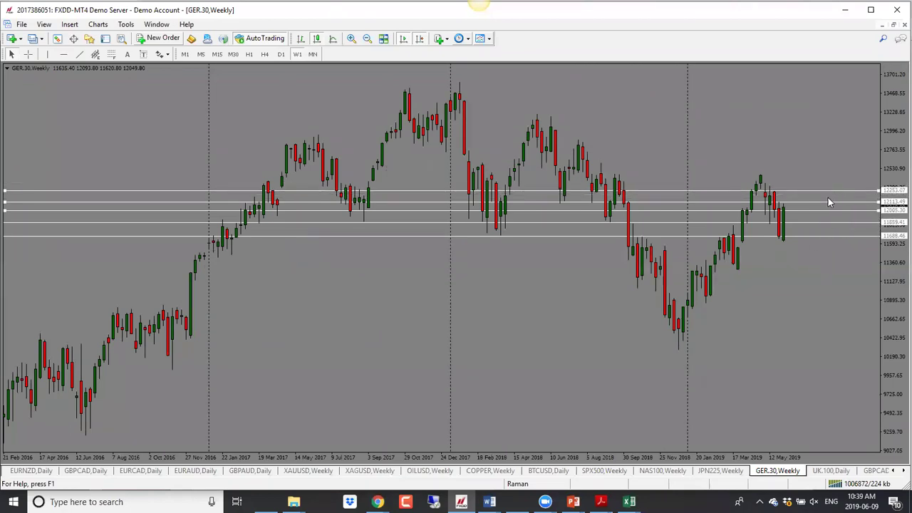
drag(855, 214, 852, 216)
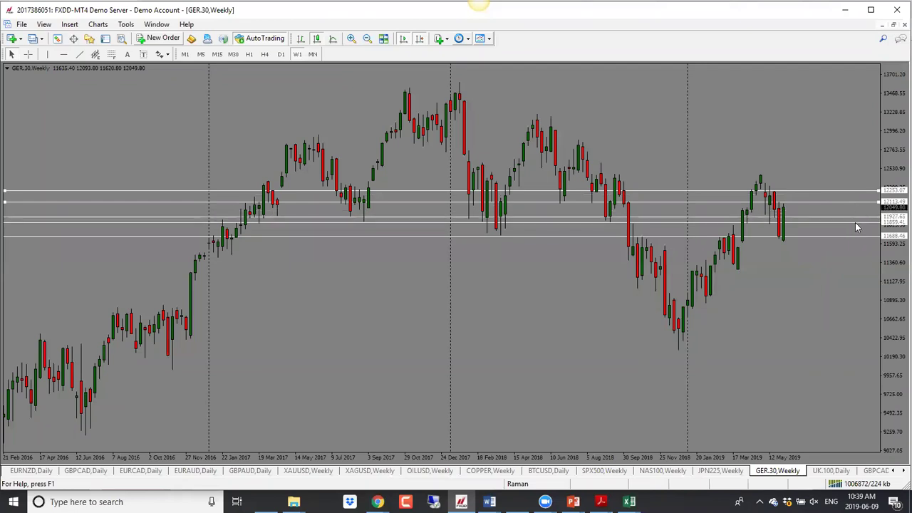
drag(857, 222, 860, 173)
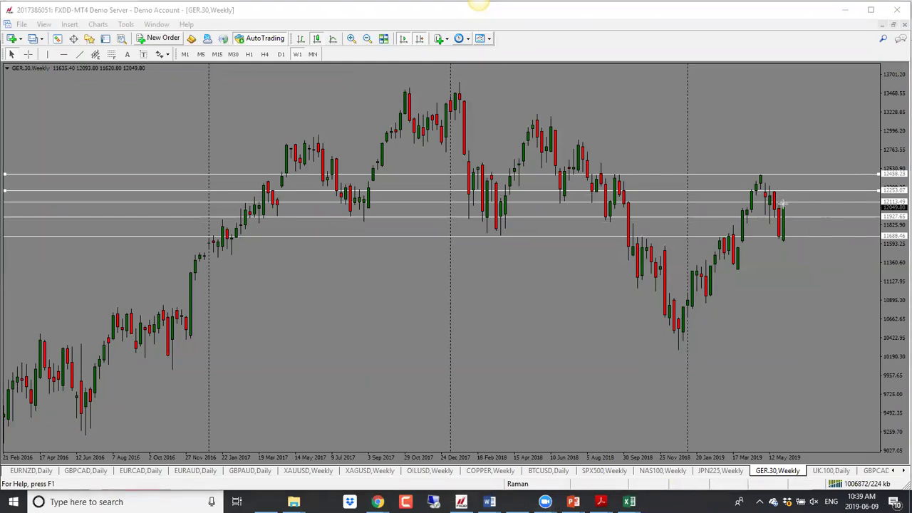
Step: Sketch a projected GER.30 dip to 11927.65 with a rally to 12458.23, and underline the 12253.07 and 12458.23 levels
mouse_move(787, 204)
mouse_down()
mouse_move(795, 219)
mouse_move(811, 173)
mouse_up()
drag(773, 190, 876, 187)
drag(767, 173, 878, 173)
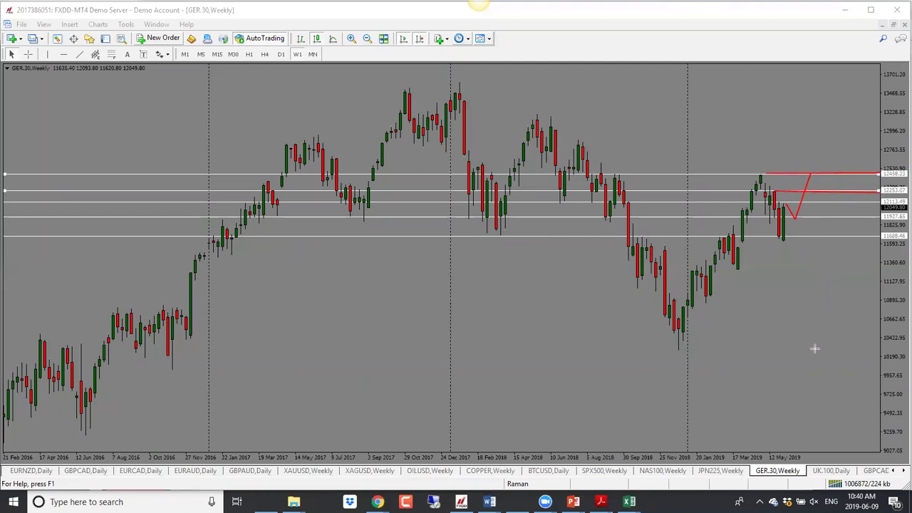
Step: Clear the projected move and the two level underlines sketched on the GER.30 chart
key(BackSpace)
key(BackSpace)
key(BackSpace)
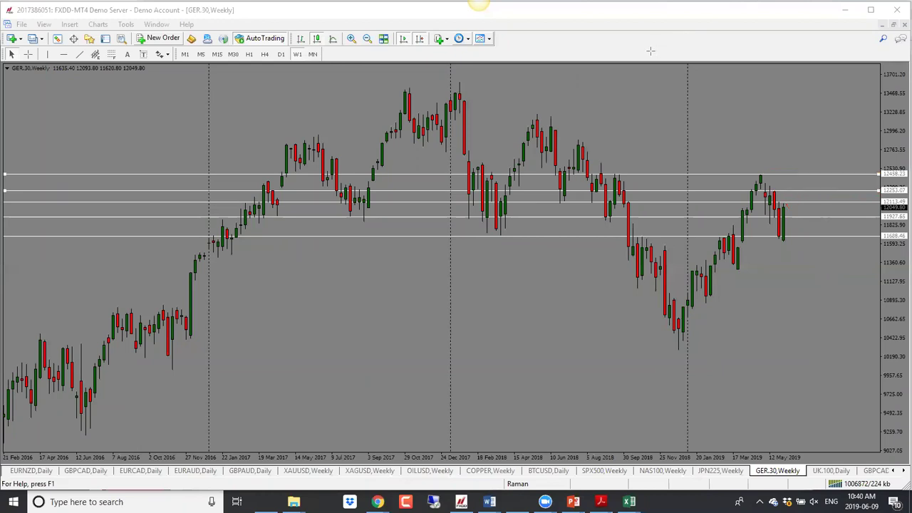
Step: On the UK.100 weekly chart, move three levels to 7377.51, 7491.34 and 7530.37, and sketch a projected rally to the highest level
click(831, 471)
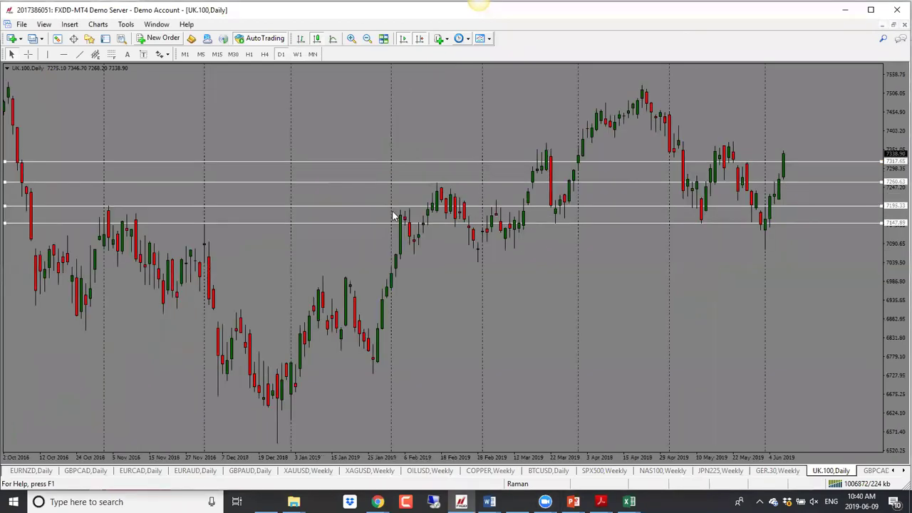
click(297, 54)
drag(831, 182, 834, 147)
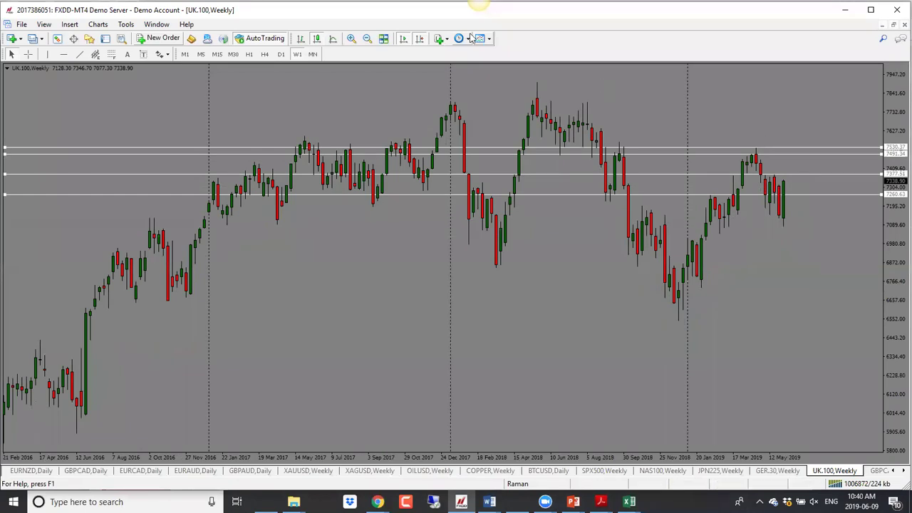
mouse_move(786, 181)
mouse_down()
mouse_move(797, 198)
mouse_move(811, 145)
mouse_up()
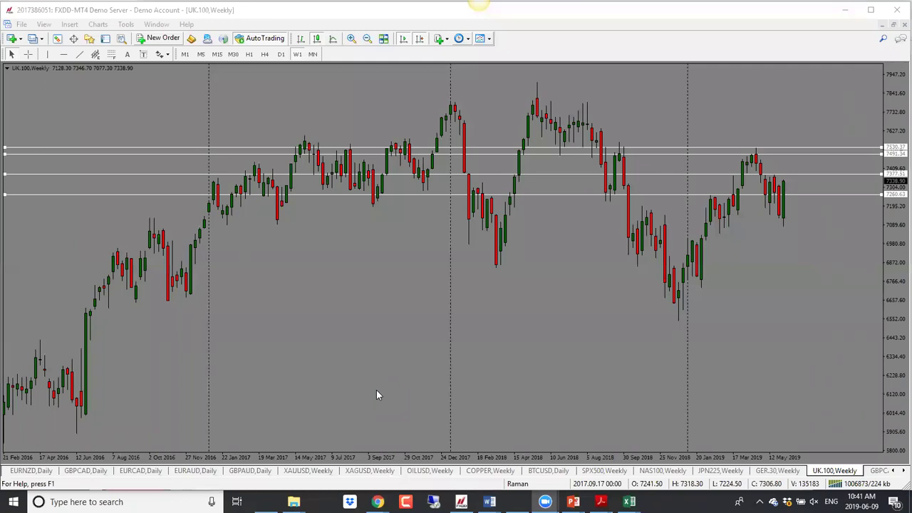
Step: Switch to Chrome, open the Trading with Venus Academy site tradingwithvenus.thinkific.com in a new tab, and bring its course offers into view
mouse_move(378, 502)
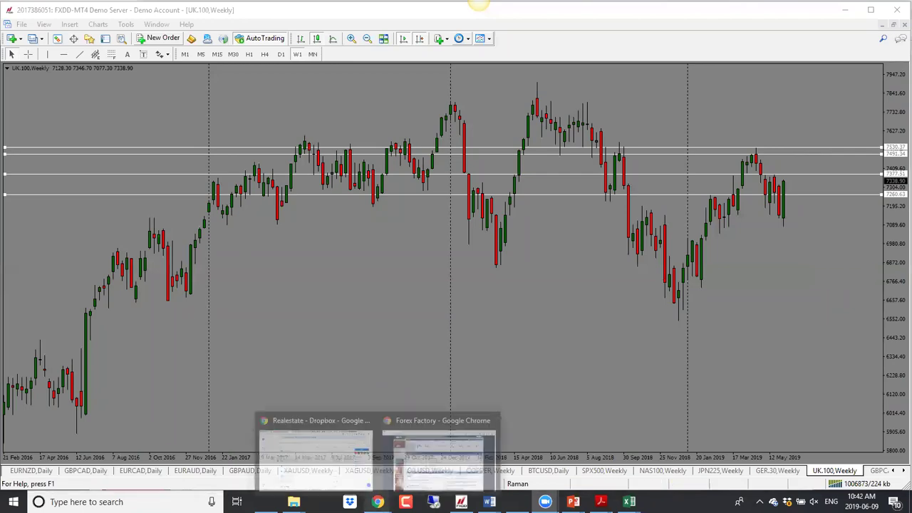
click(418, 403)
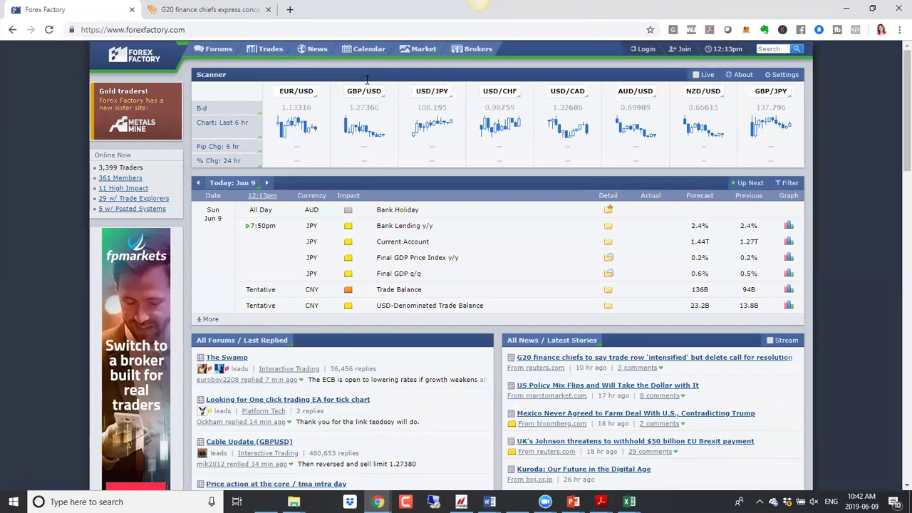
key(ctrl+t)
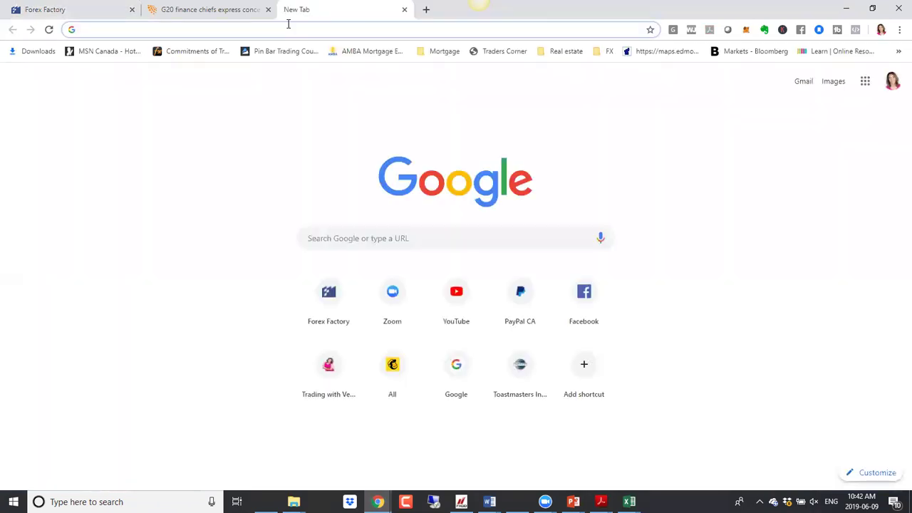
text(thinki)
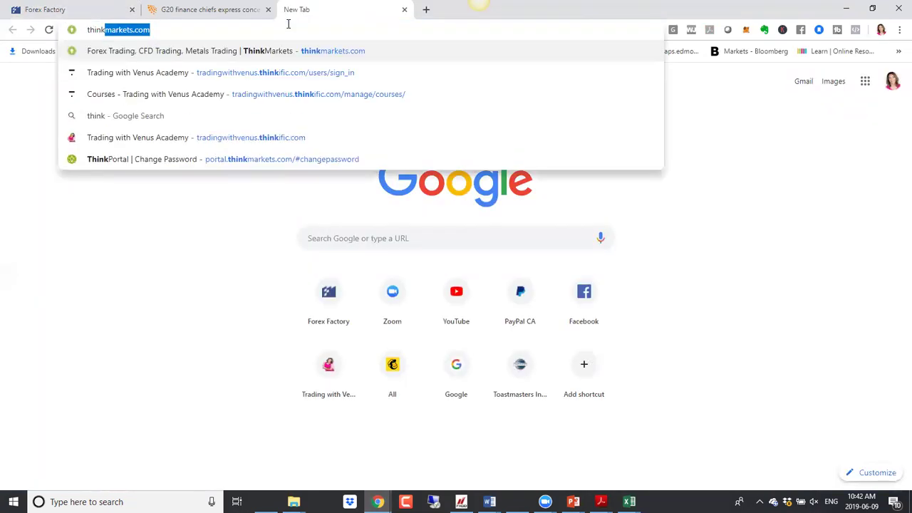
key(BackSpace)
key(BackSpace)
key(BackSpace)
key(BackSpace)
key(BackSpace)
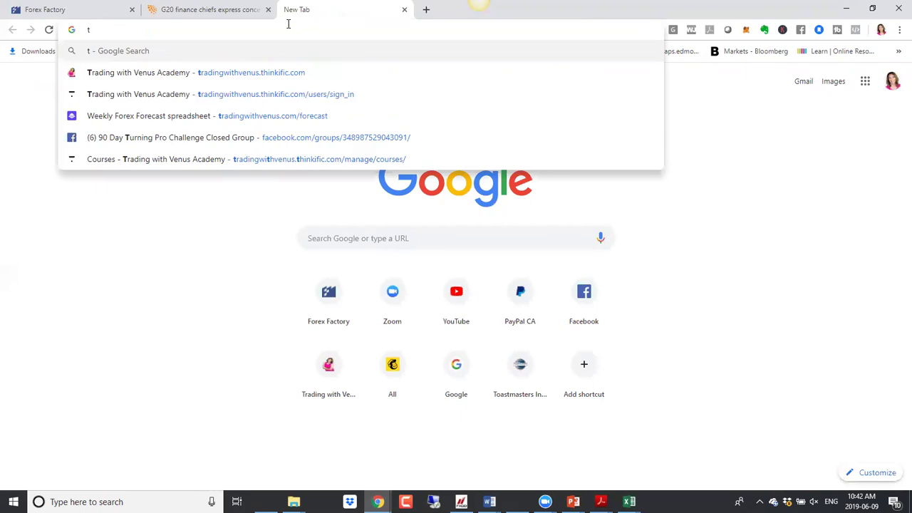
click(252, 74)
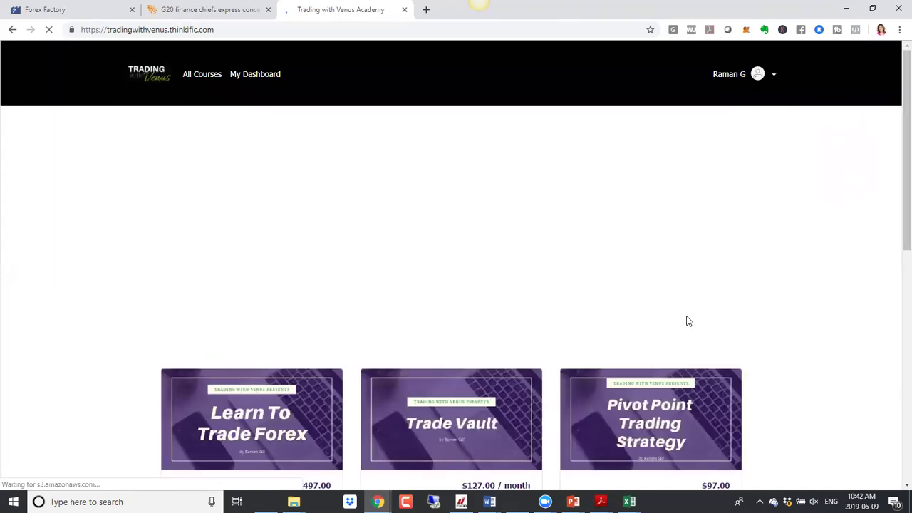
scroll(688, 322, down, 2)
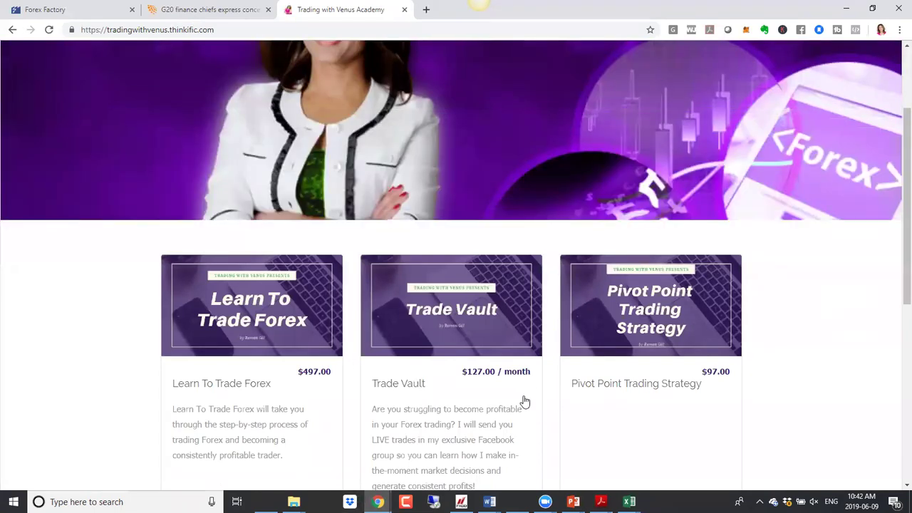
scroll(525, 403, down, 1)
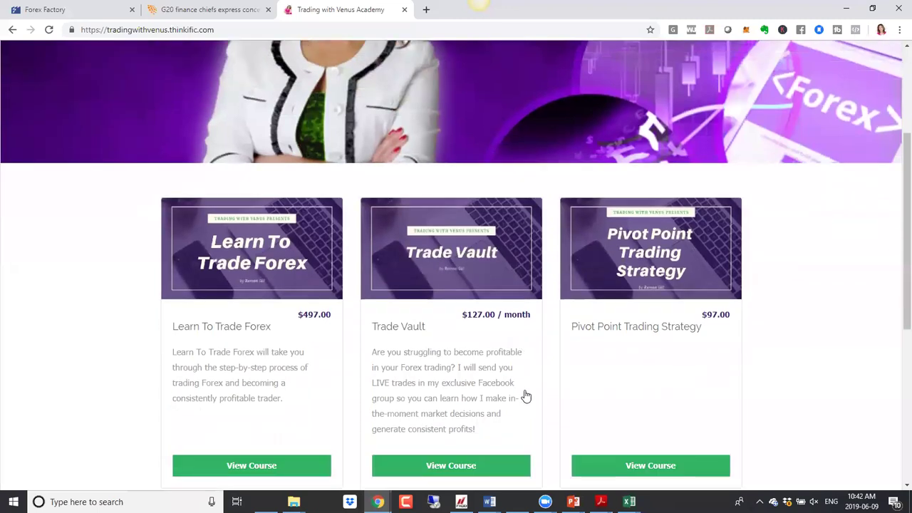